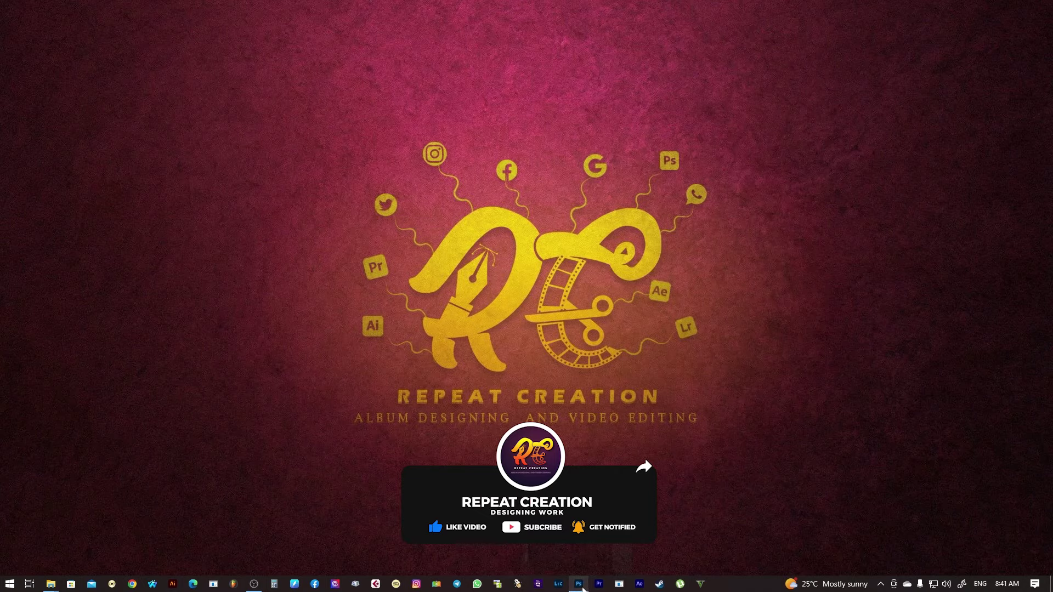
Bring the Photoshop window to the front from the taskbar.
left_click(582, 588)
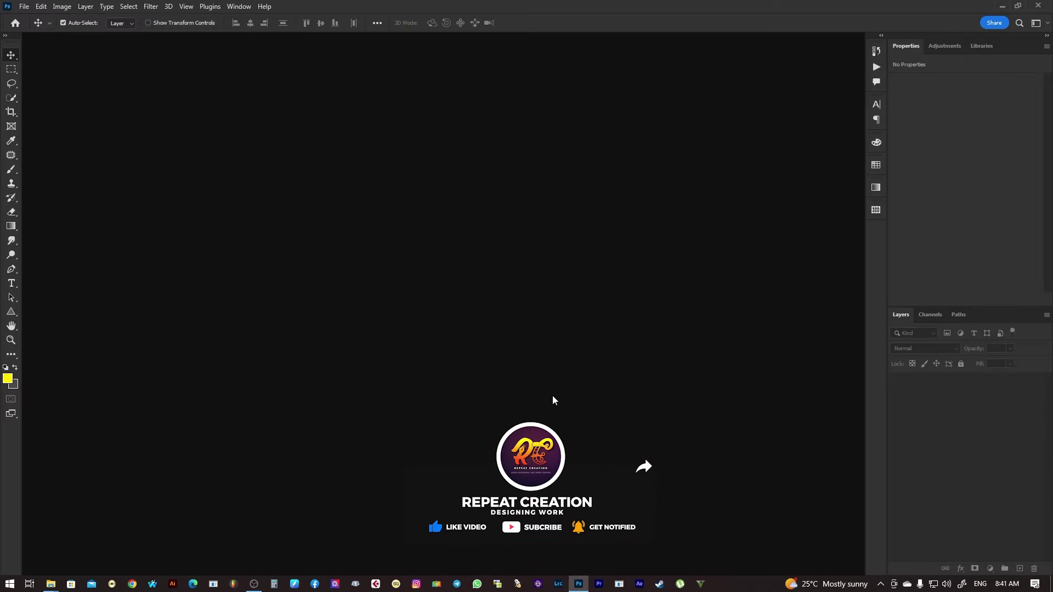
Create a new blank document in inches, 18 × 12 at 300 ppi.
left_click(24, 6)
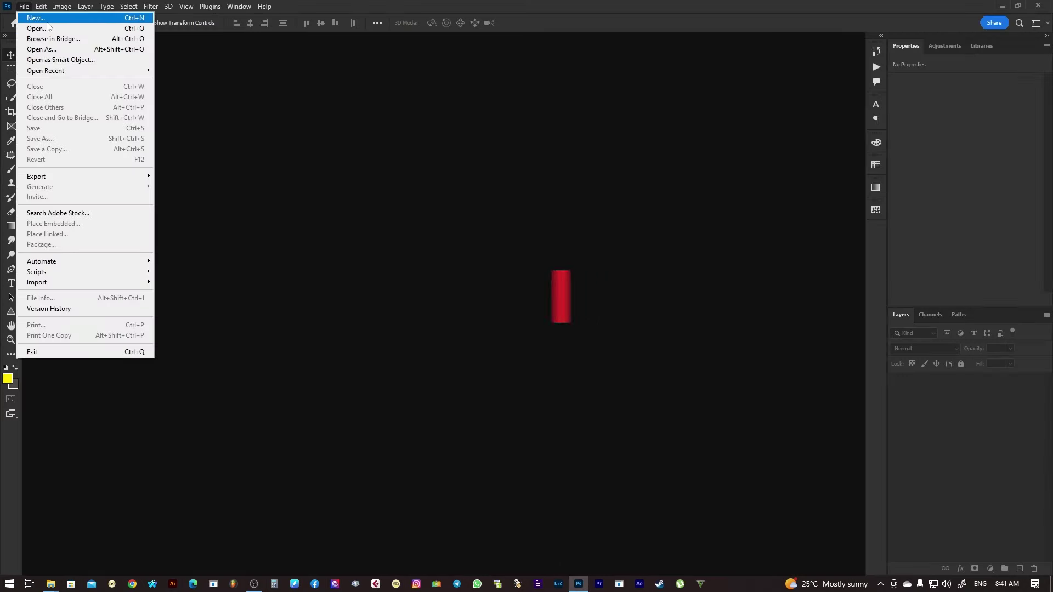
key("ctrl+n")
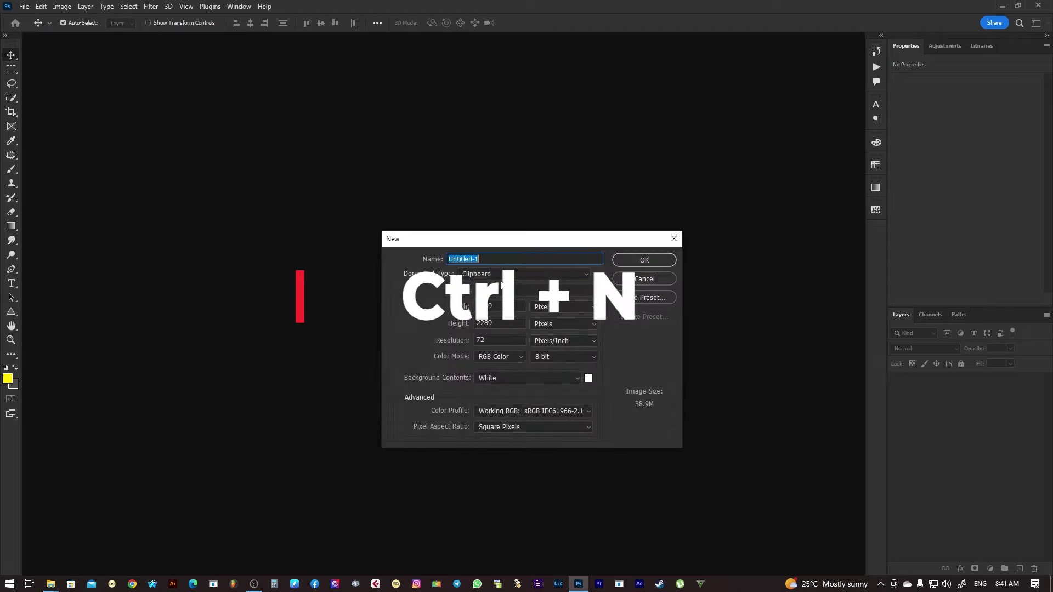
left_click(546, 307)
left_click(558, 320)
key("shift+Tab")
type("18")
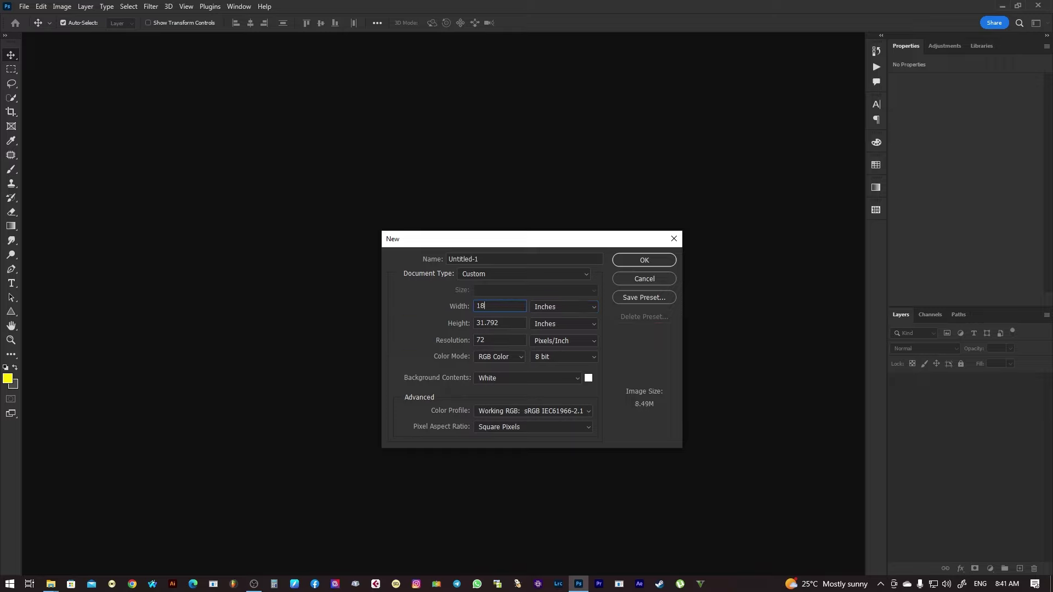
double_click(504, 324)
type("1")
type("300")
left_click(655, 261)
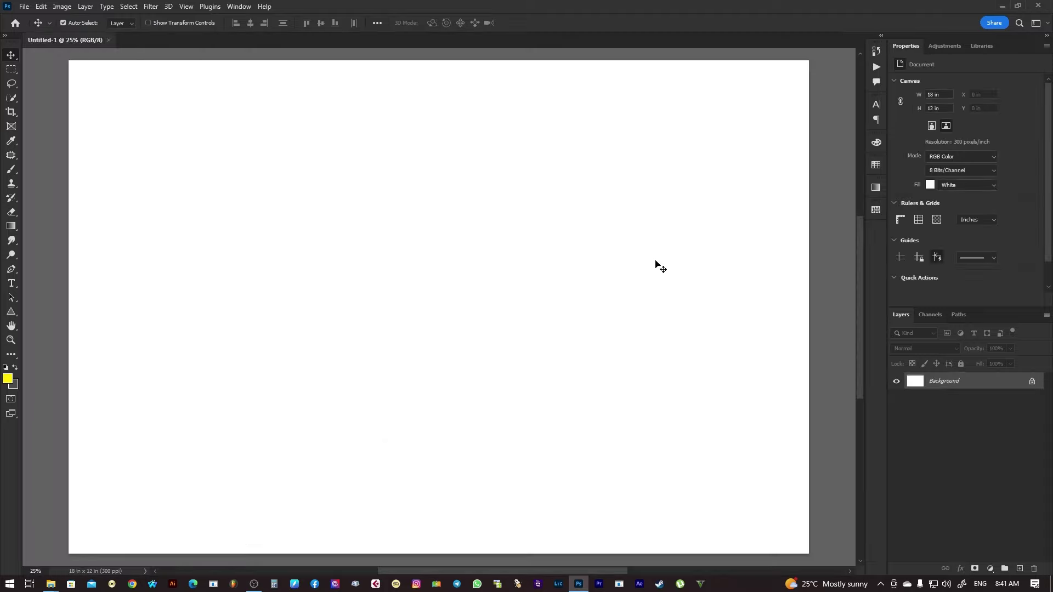
Open the sunflower photo pexels-joshua-woroniecki-2937140.jpg and drag it toward the blank document.
scroll(593, 267, "down", 1)
scroll(587, 262, "down", 1)
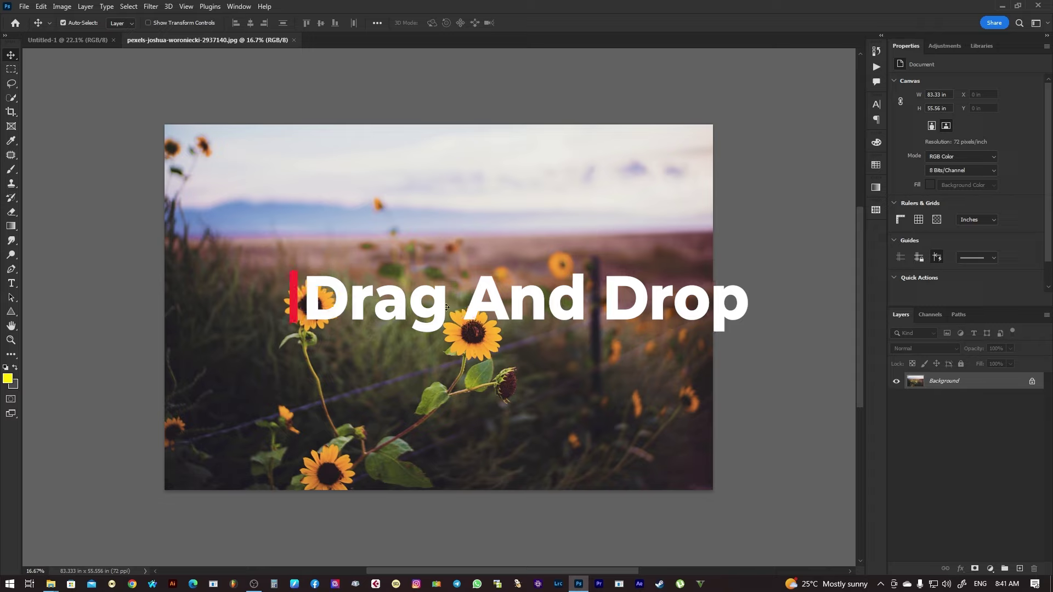
left_click_drag(497, 317, 69, 40)
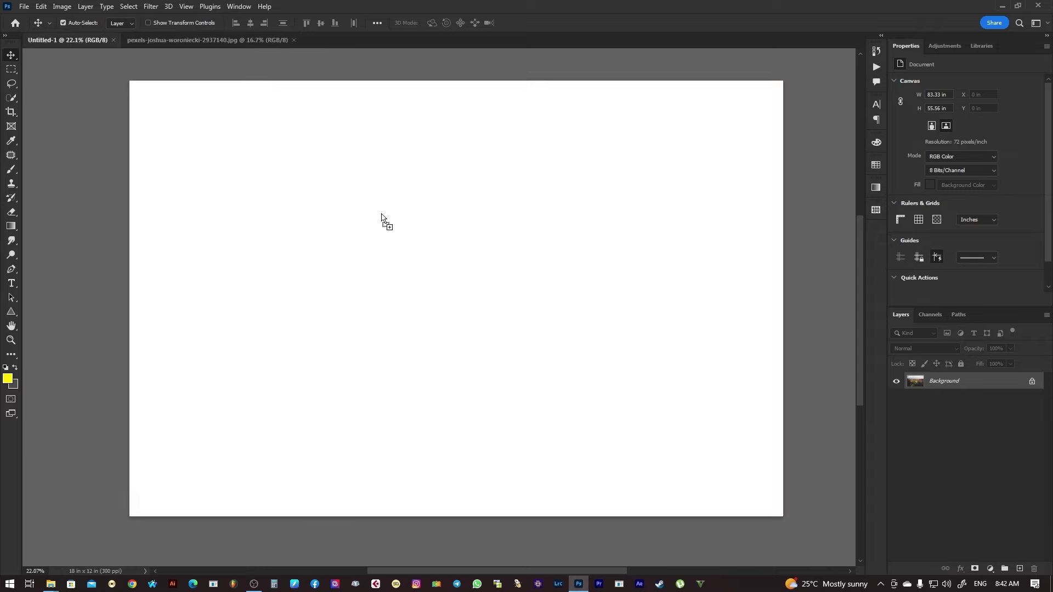
Drop the sunflower photo into Untitled-1 as Layer 1 and scale it to fit the canvas.
mouse_move(69, 40)
left_mouse_down()
mouse_move(419, 297)
mouse_move(478, 317)
mouse_move(468, 307)
left_mouse_up()
key("ctrl+t")
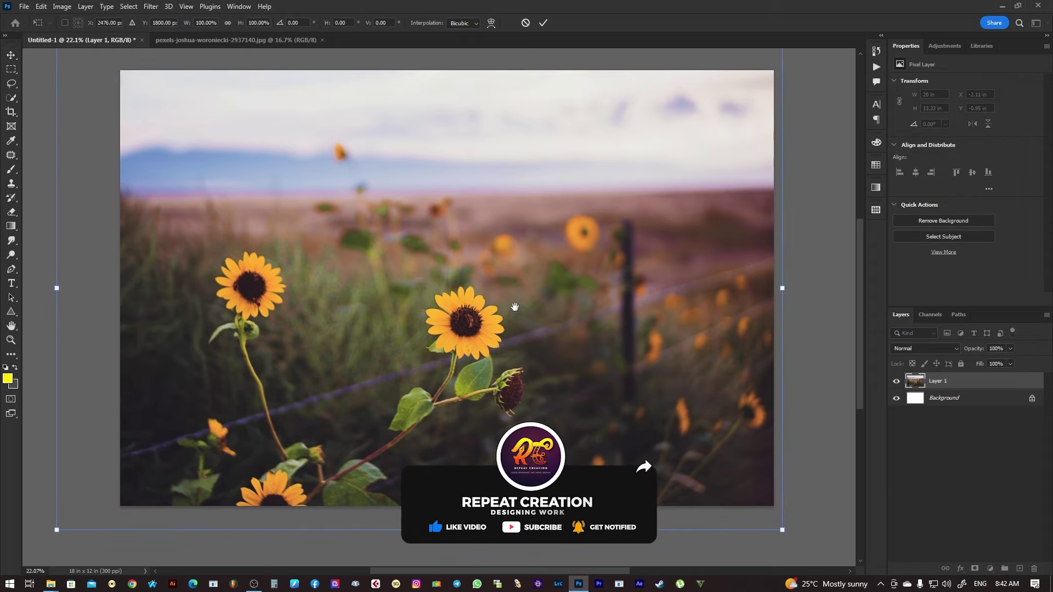
left_click_drag(783, 531, 765, 519)
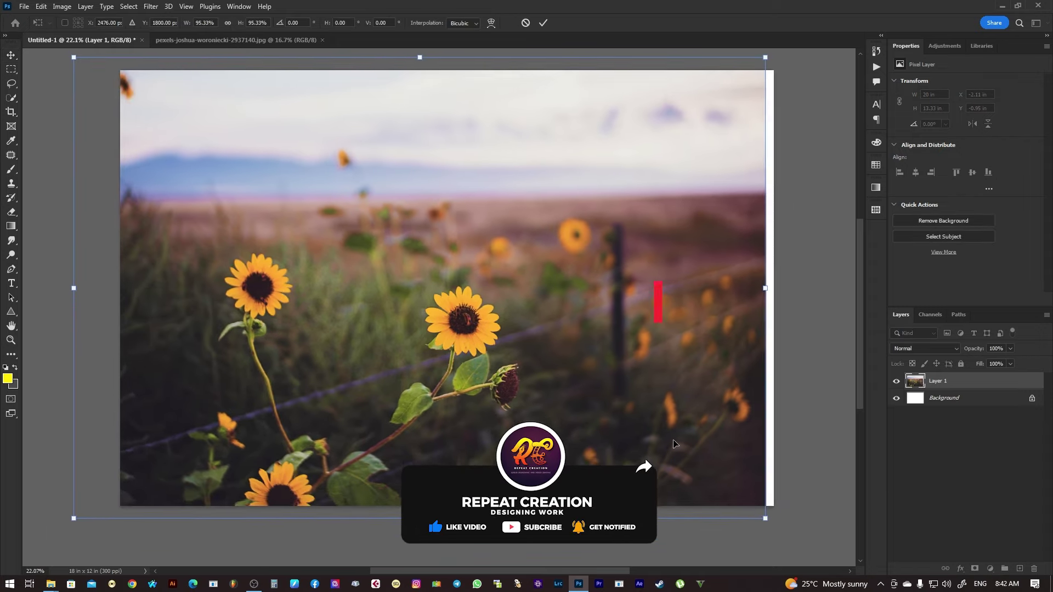
left_click_drag(673, 447, 700, 447)
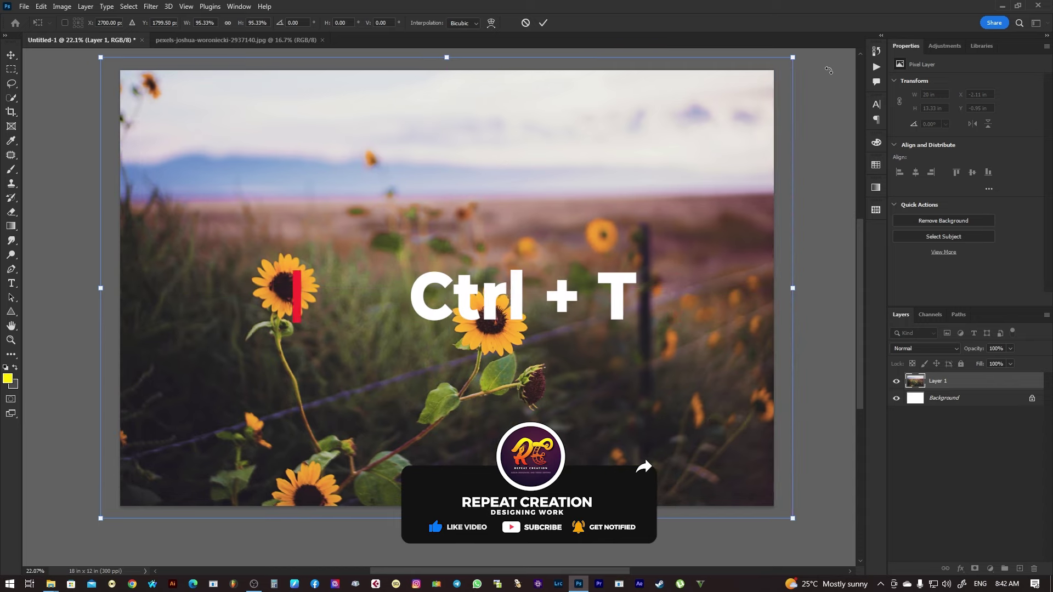
left_click_drag(787, 57, 782, 63)
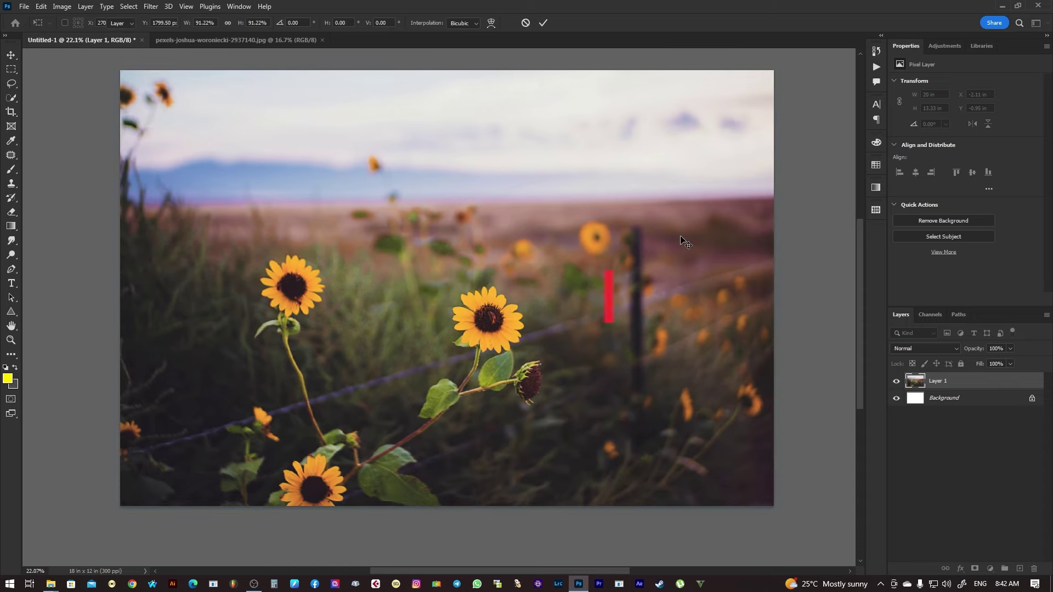
key("Return")
Nudge the photo right so it covers the whole canvas, then recentre the view.
left_click_drag(636, 287, 643, 288)
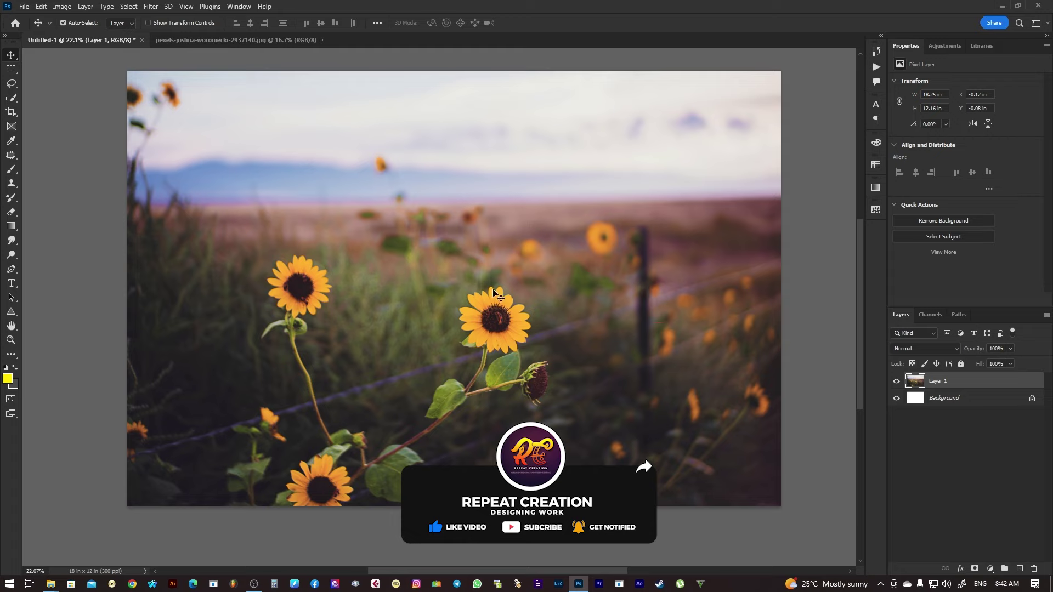
scroll(502, 416, "up", 1)
scroll(502, 416, "up", 1)
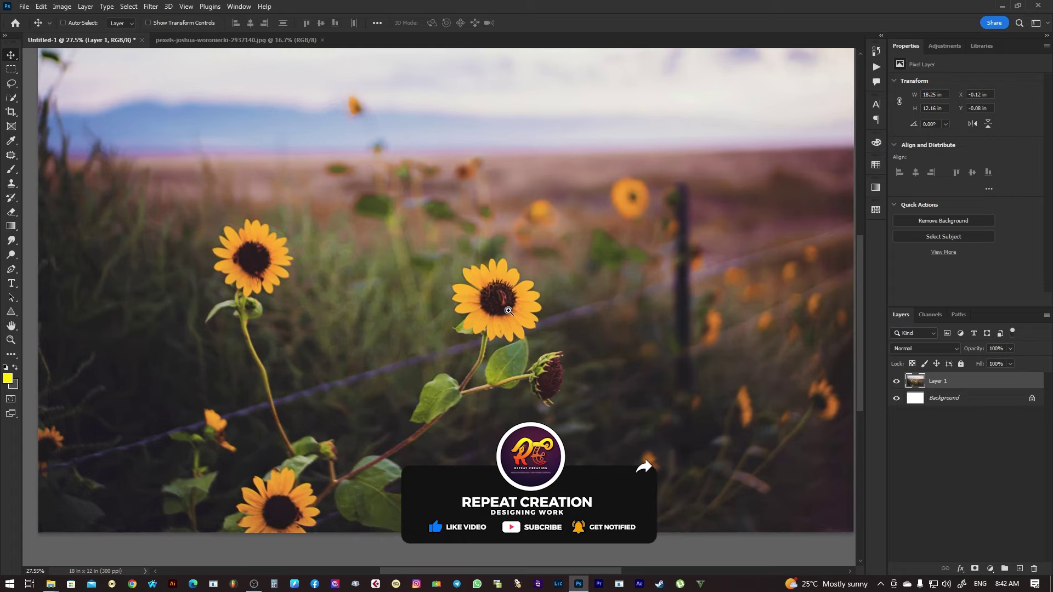
scroll(468, 362, "down", 1)
left_click_drag(468, 361, 452, 401)
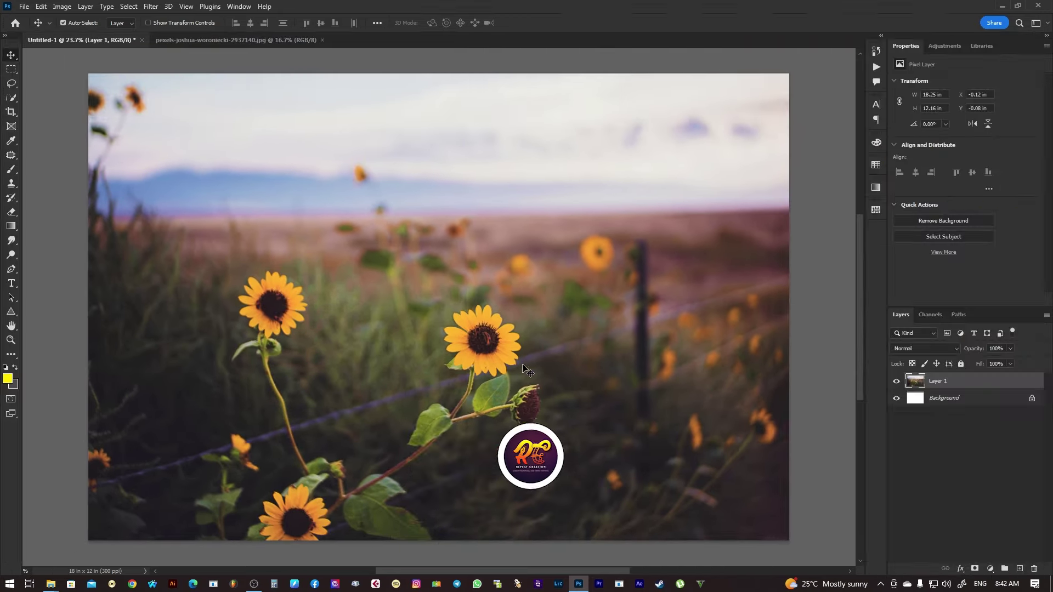
scroll(573, 368, "left", 1)
Set the pasteboard colour to Black and preview the photo in full screen.
right_click(827, 266)
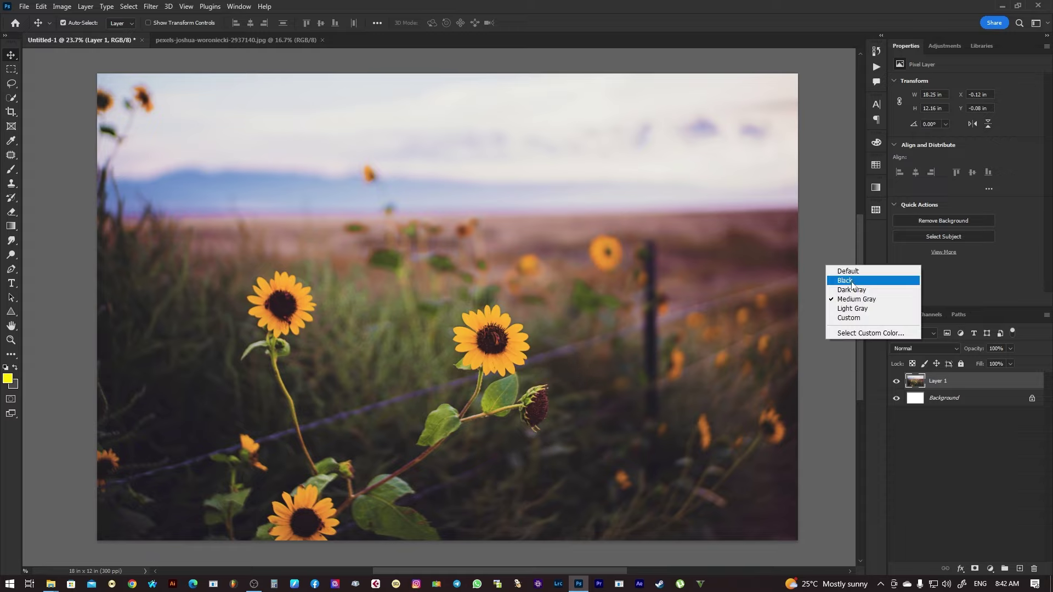
left_click(847, 280)
key("f")
key("f")
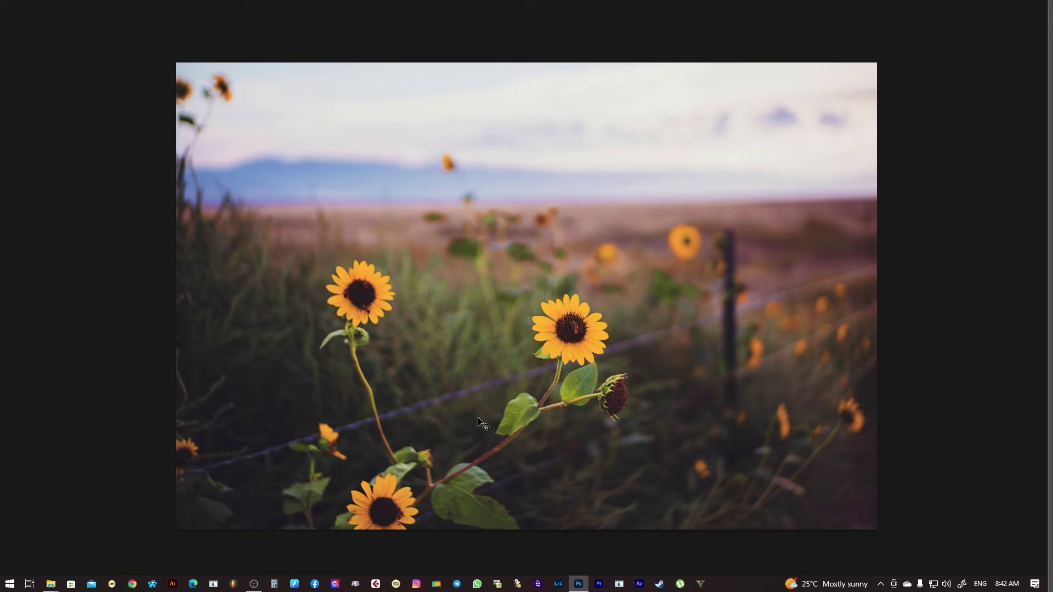
key("f")
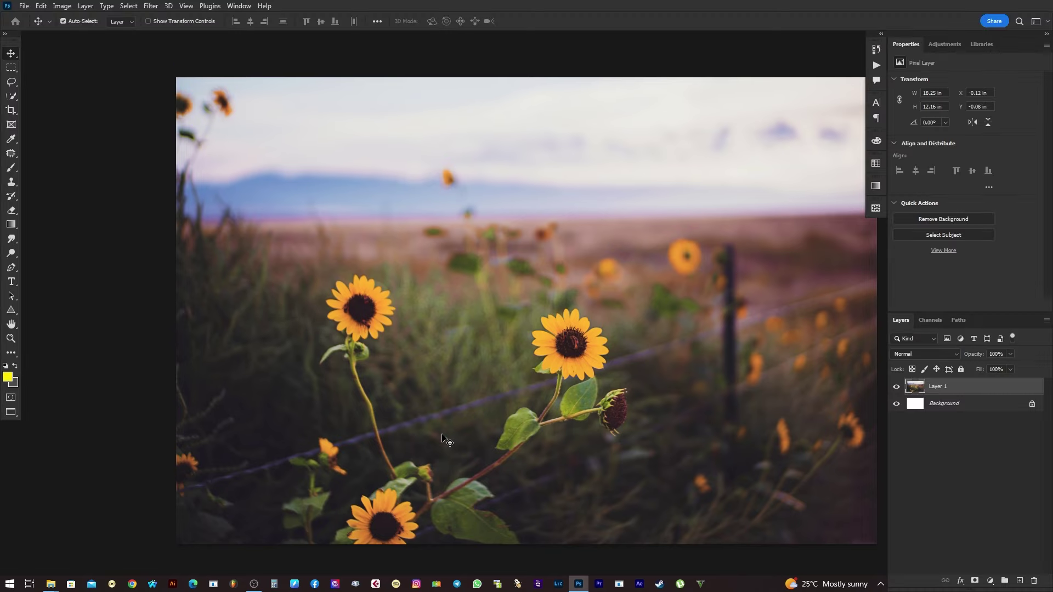
Zoom and pan the view in on the leaf in the photo.
scroll(482, 481, "up", 1)
left_click_drag(490, 484, 494, 467)
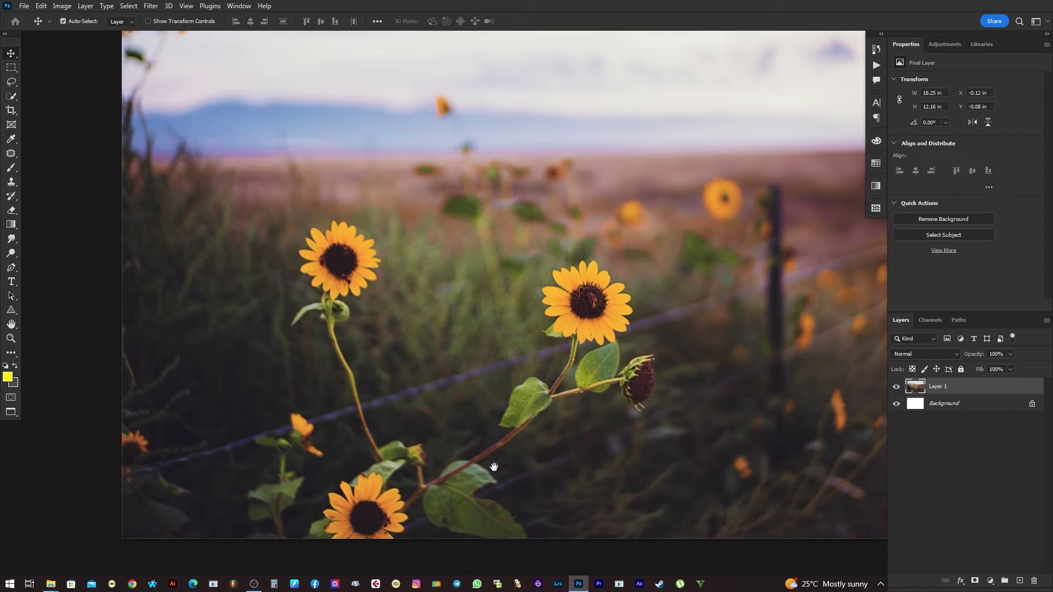
scroll(493, 467, "up", 1)
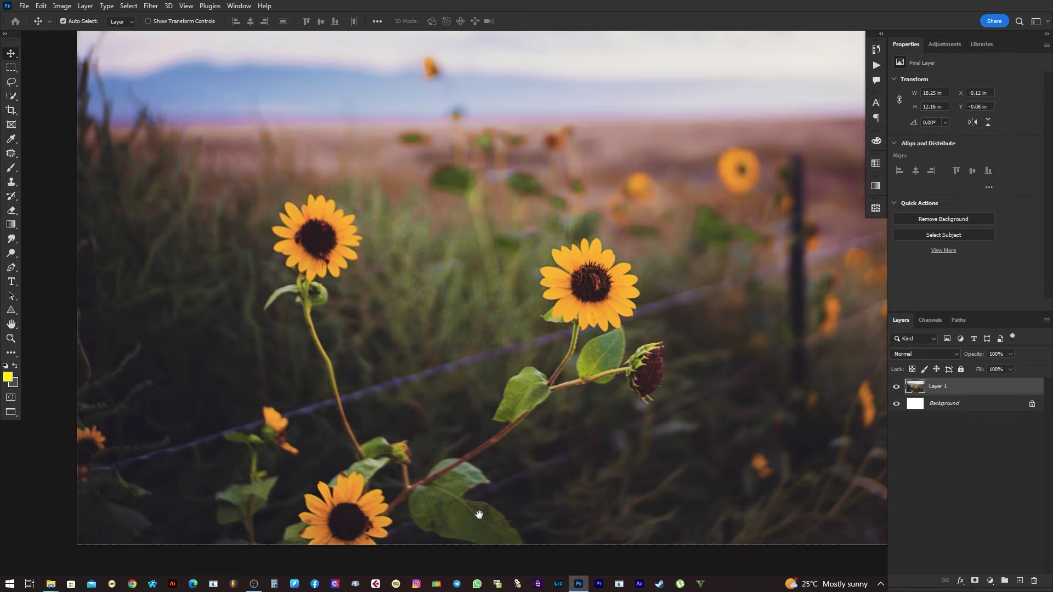
scroll(484, 485, "down", 1)
scroll(473, 509, "up", 3)
scroll(555, 532, "up", 2)
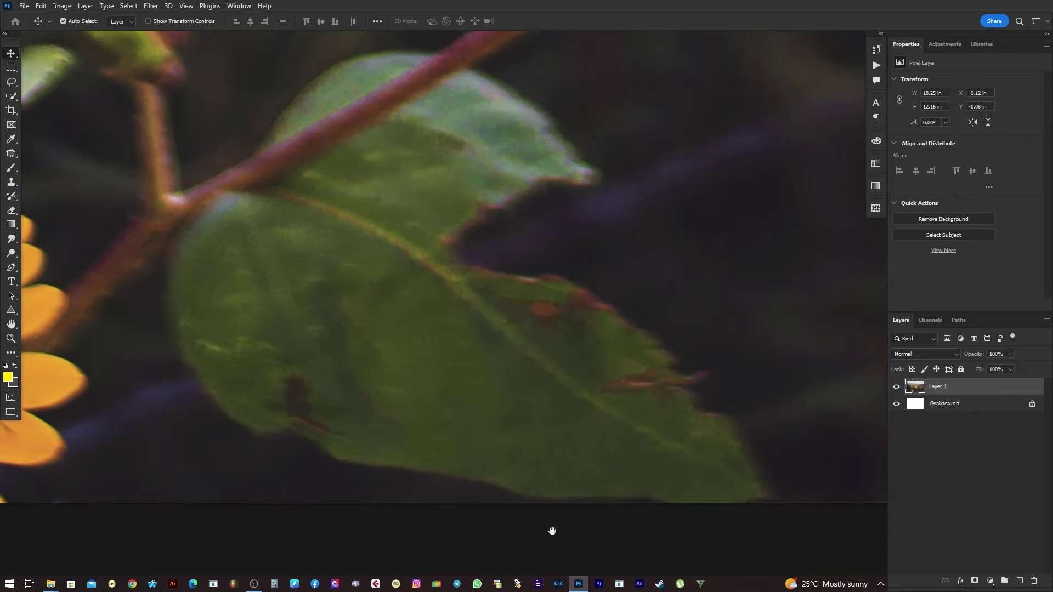
scroll(256, 302, "left", 1)
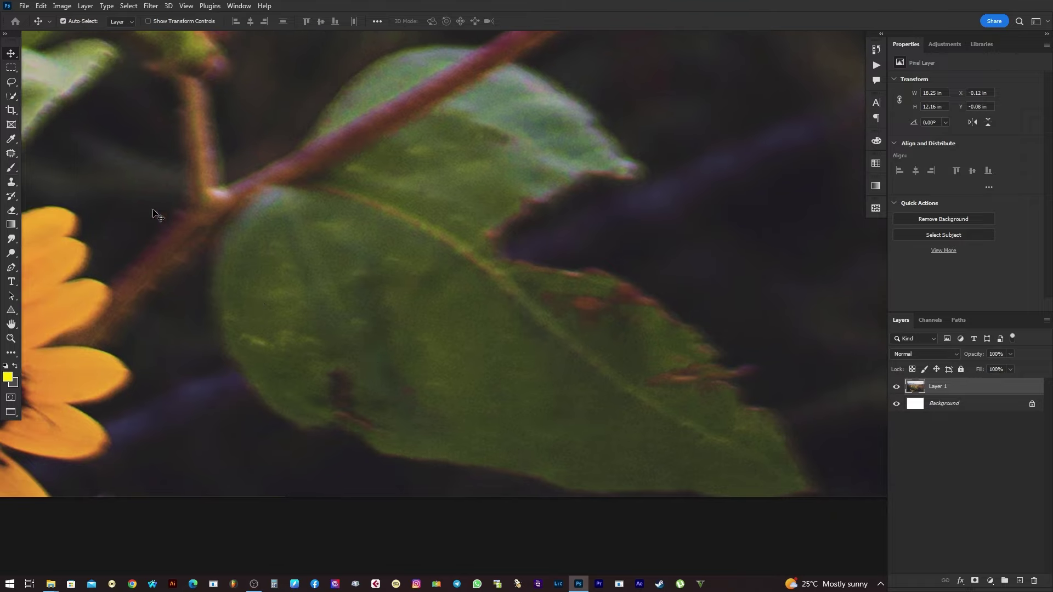
Trace the sunflowers with the Pen tool and make the path a 3 px feathered selection.
left_click(12, 268)
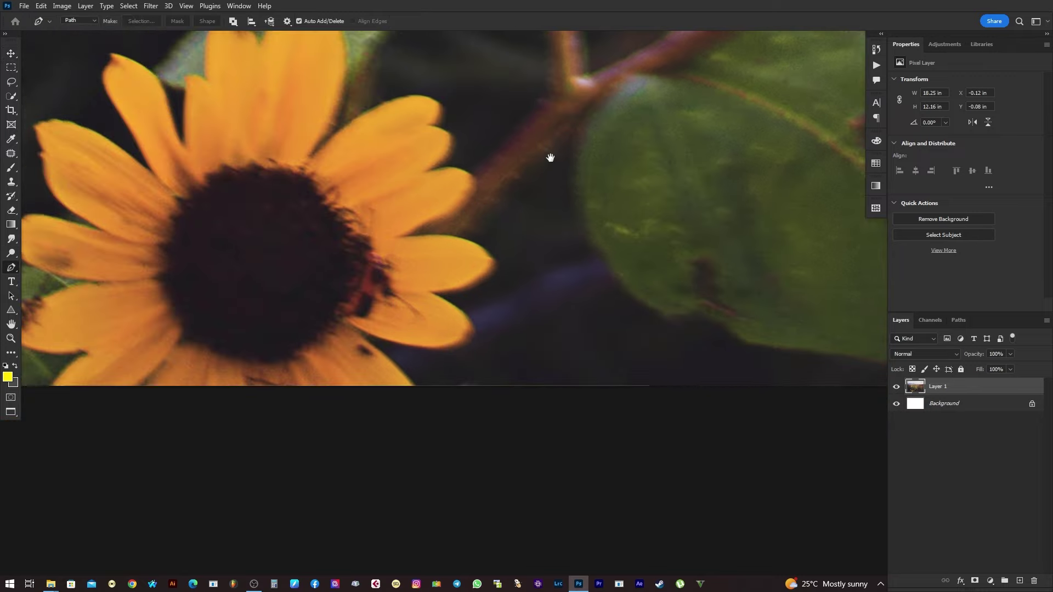
left_click_drag(211, 253, 547, 158)
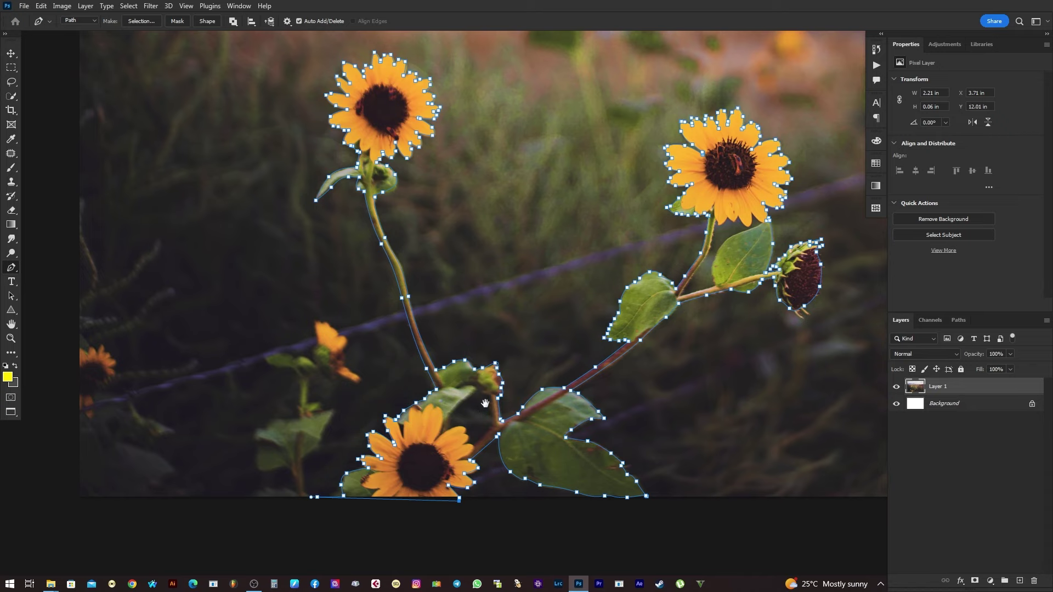
left_click_drag(484, 403, 454, 426)
right_click(403, 452)
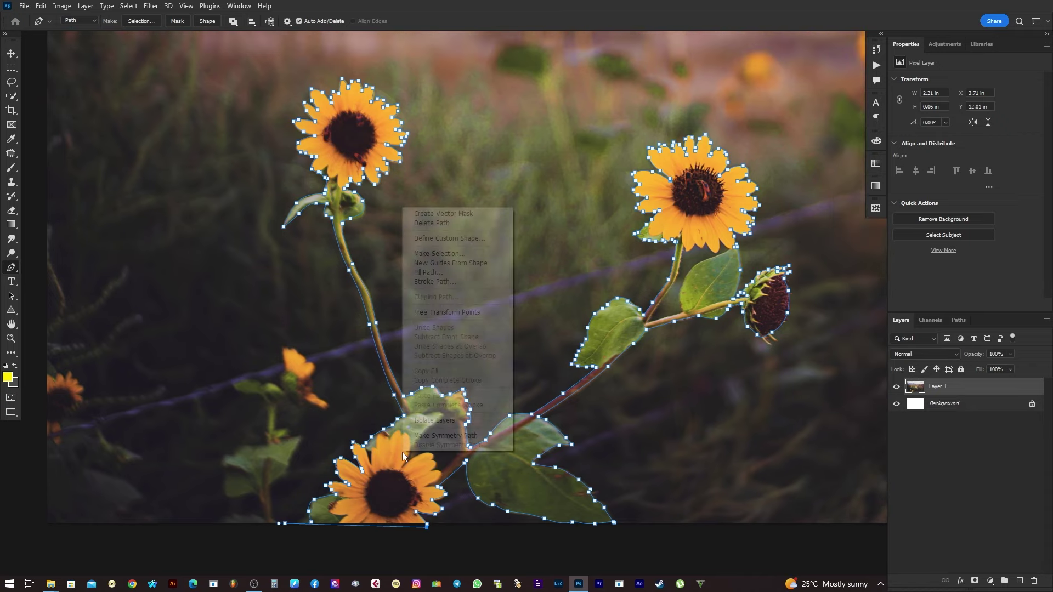
left_click(442, 254)
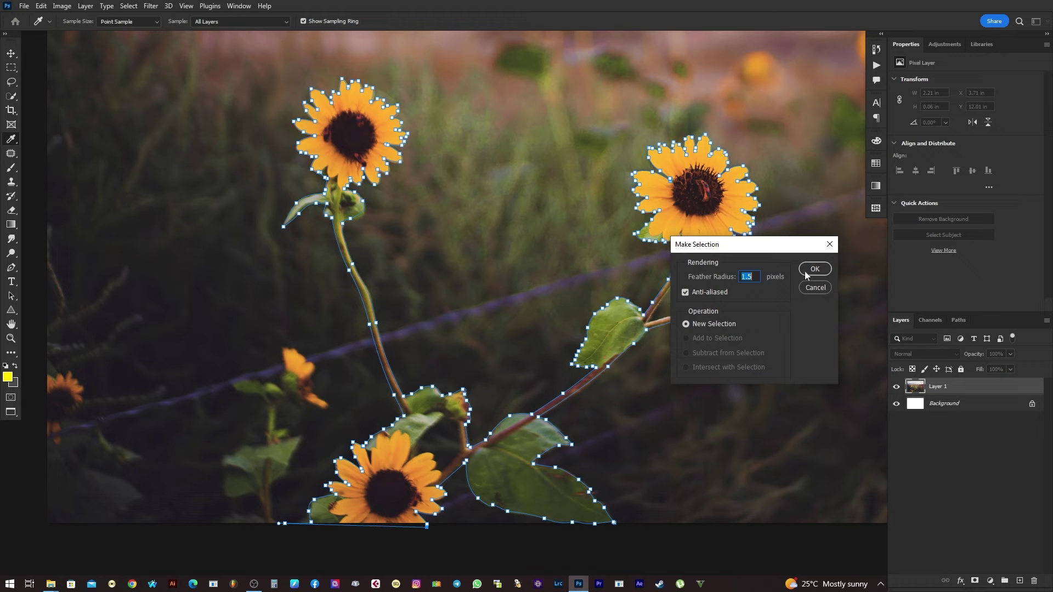
type("3")
left_click(813, 269)
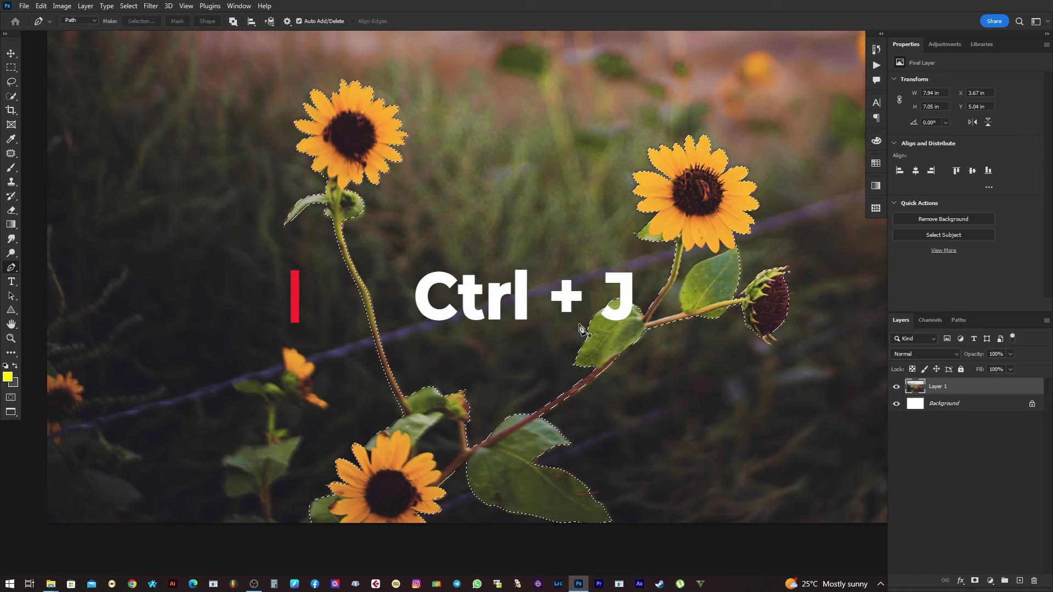
Copy the flowers onto Layer 2 and hide the field photo to check the cut-out.
key("ctrl+j")
key("v")
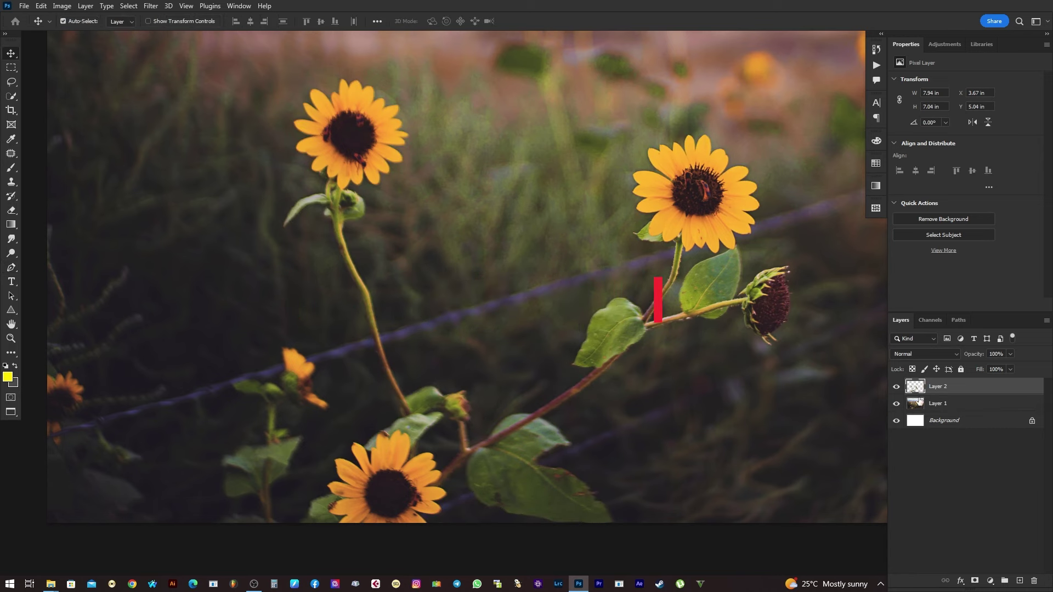
scroll(600, 359, "down", 1)
left_click_drag(594, 237, 574, 306)
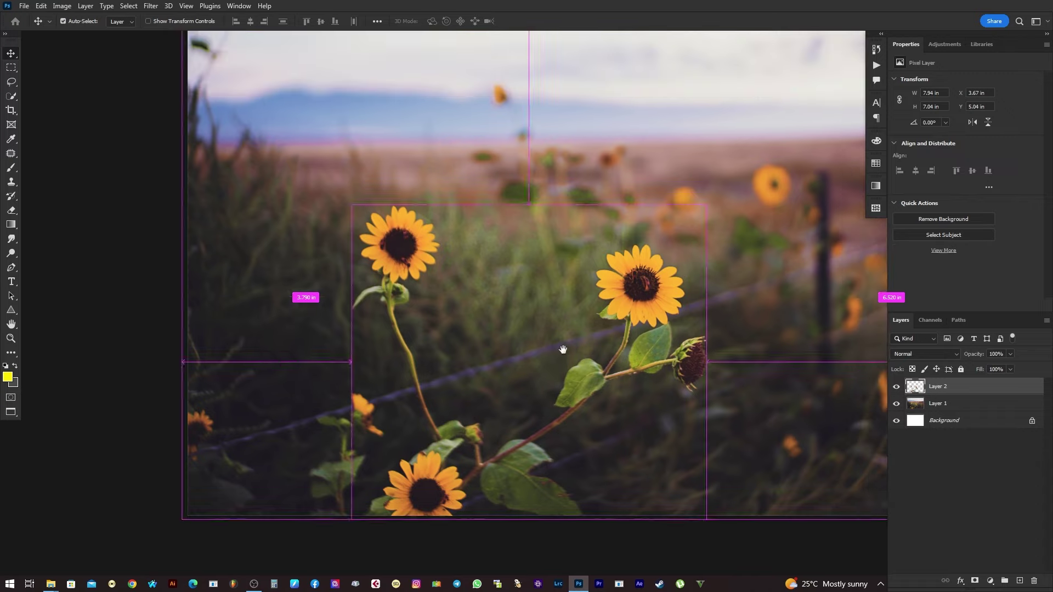
left_click(896, 404)
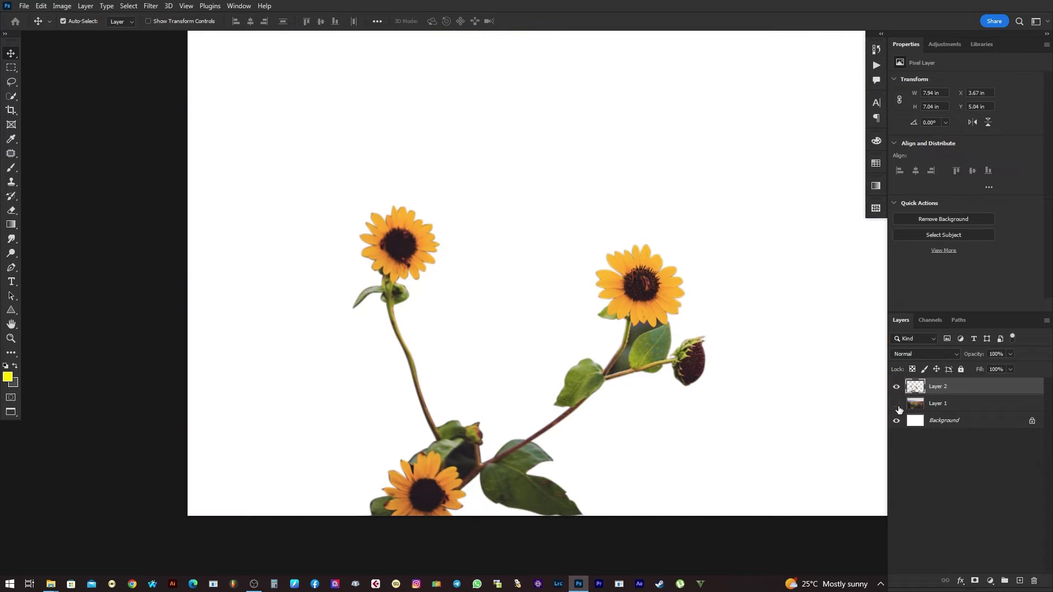
key("Tab")
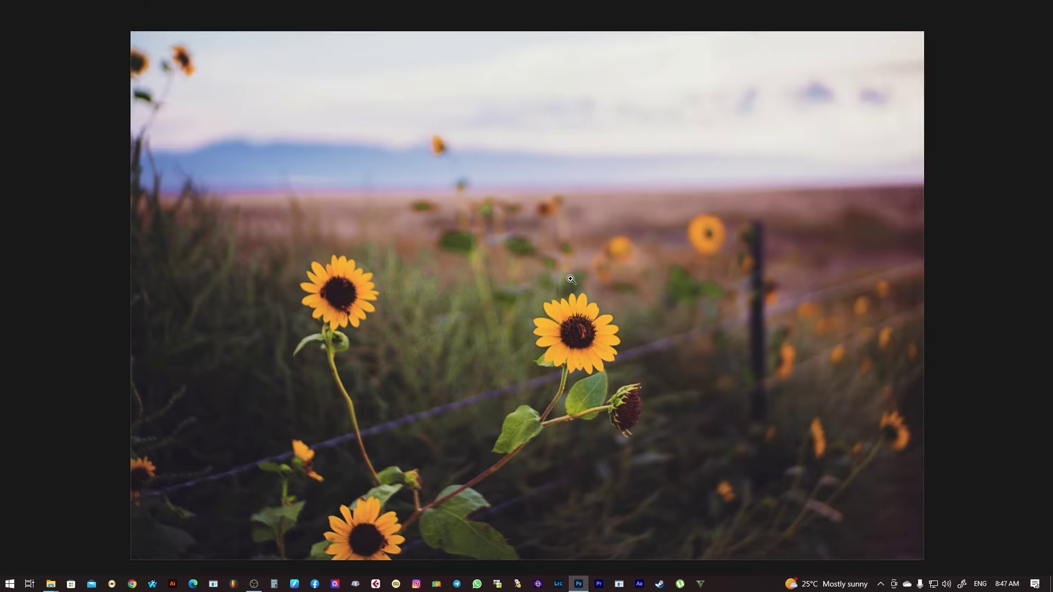
key("f")
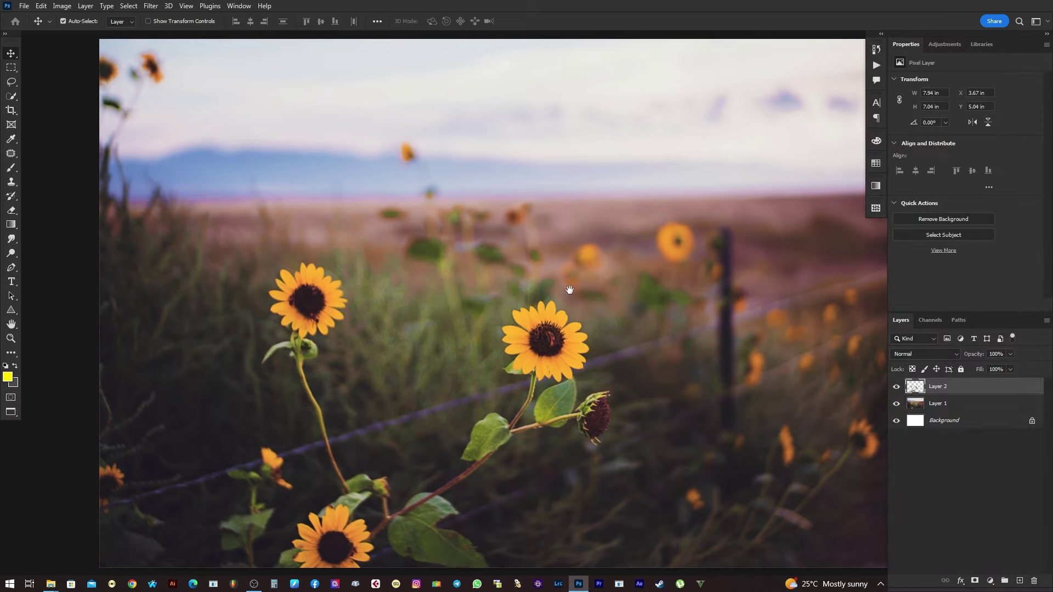
scroll(573, 307, "down", 1)
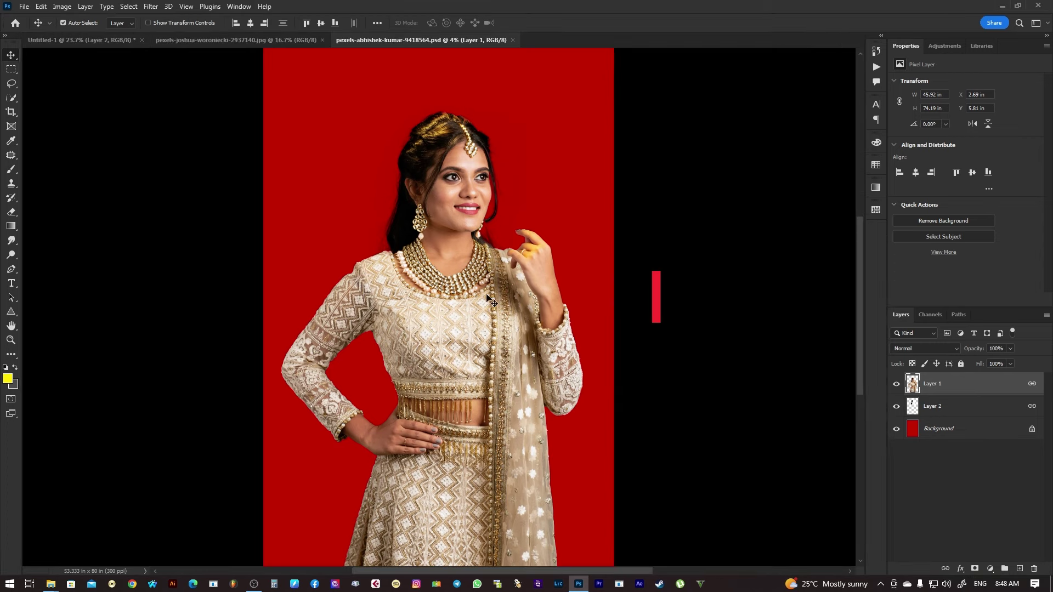
Drag the bridal portrait layers from pexels-abhishek-kumar-9418564.psd into Untitled-1.
left_click_drag(419, 227, 439, 244)
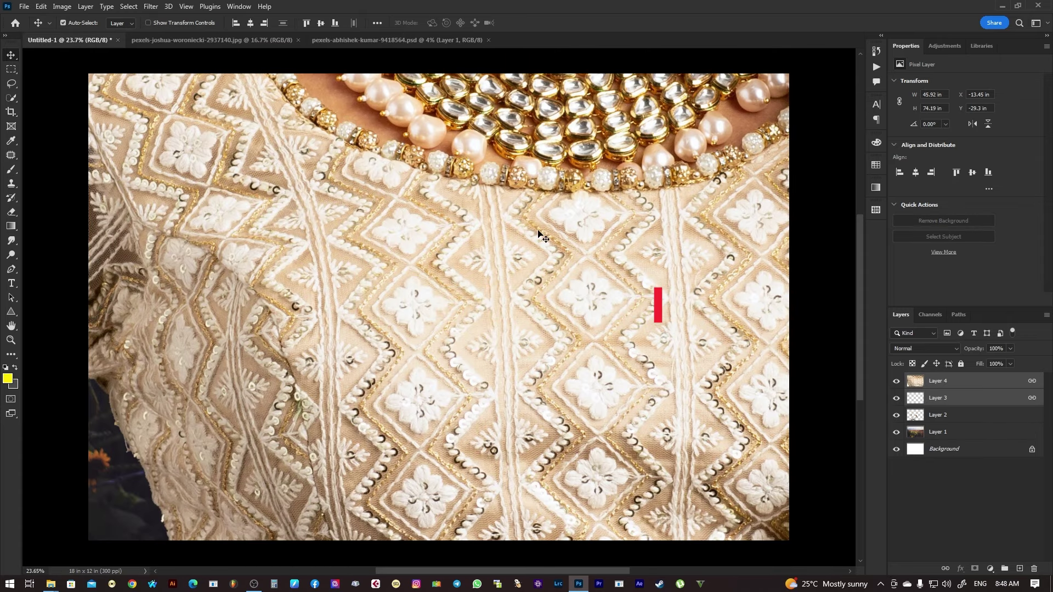
scroll(538, 233, "down", 5)
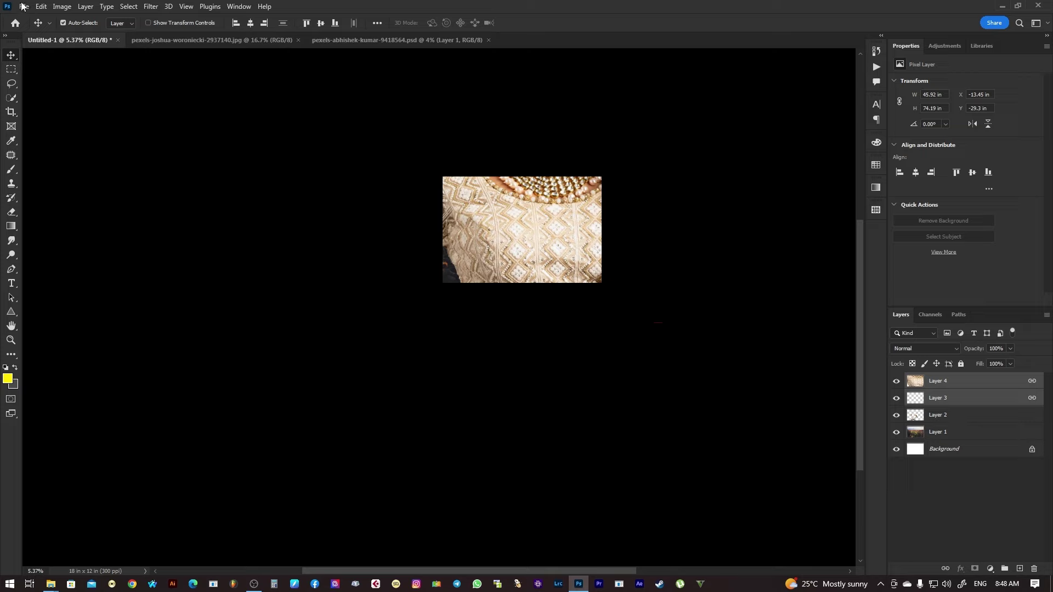
Free Transform the portrait down to about 18.5% and move it up into the canvas.
left_click(38, 7)
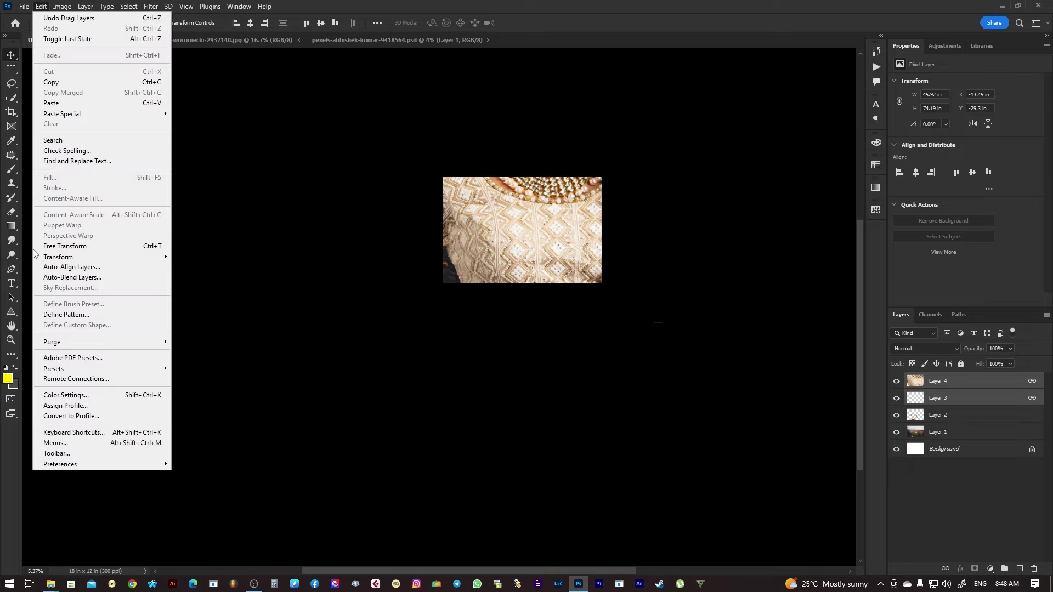
left_click(63, 246)
scroll(587, 352, "down", 3)
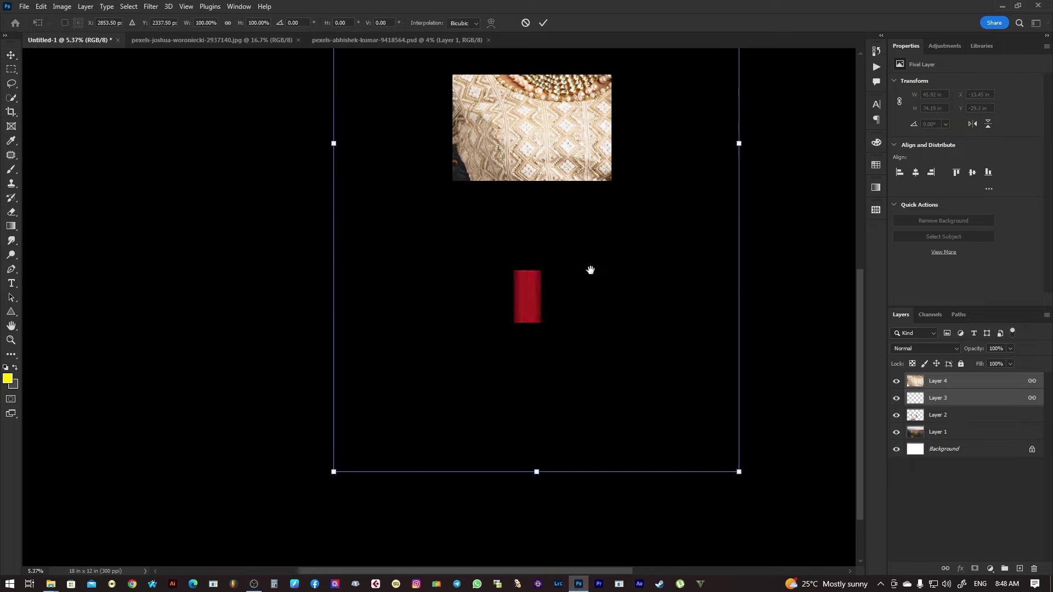
left_click_drag(738, 451, 590, 196)
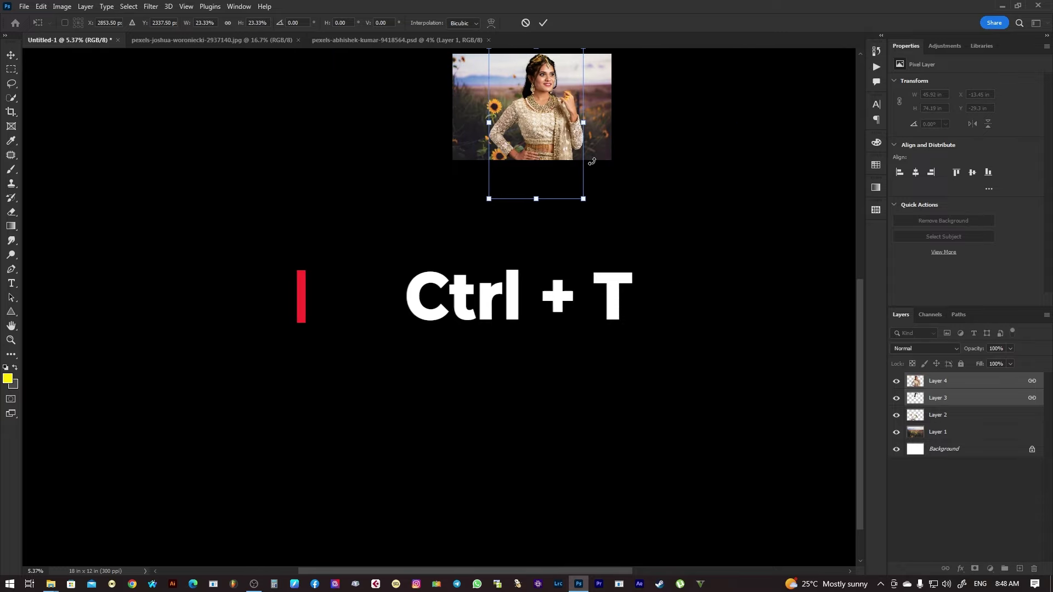
scroll(576, 287, "up", 3)
scroll(578, 344, "up", 5)
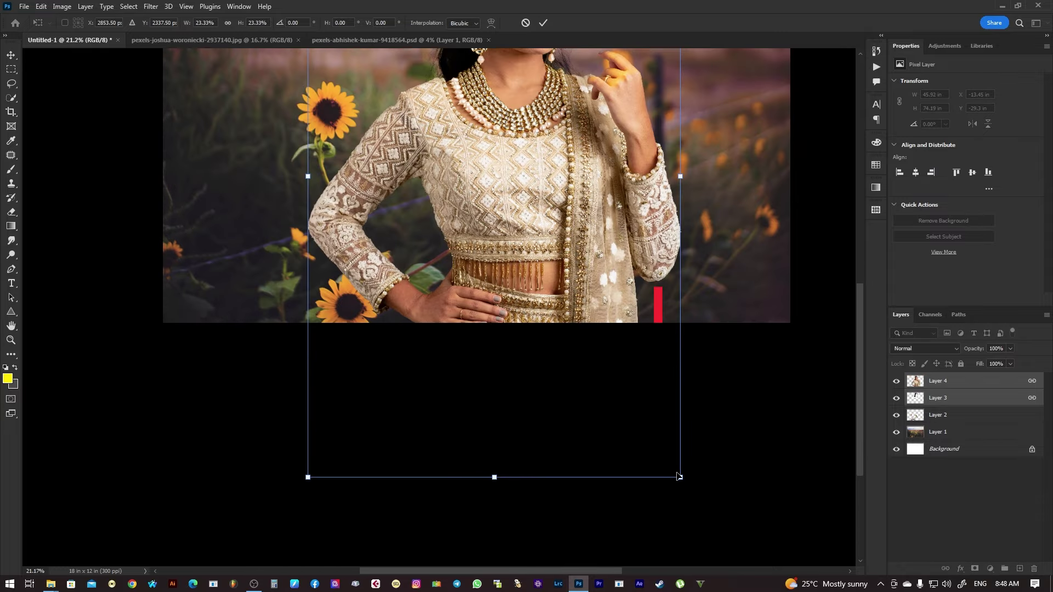
left_click_drag(678, 473, 642, 417)
scroll(513, 244, "up", 3)
mouse_move(497, 367)
left_mouse_down()
mouse_move(495, 297)
mouse_move(483, 304)
left_mouse_up()
Refine the portrait to about 15% (6.77 × 10.94 in), centred at the canvas bottom.
scroll(602, 472, "up", 3)
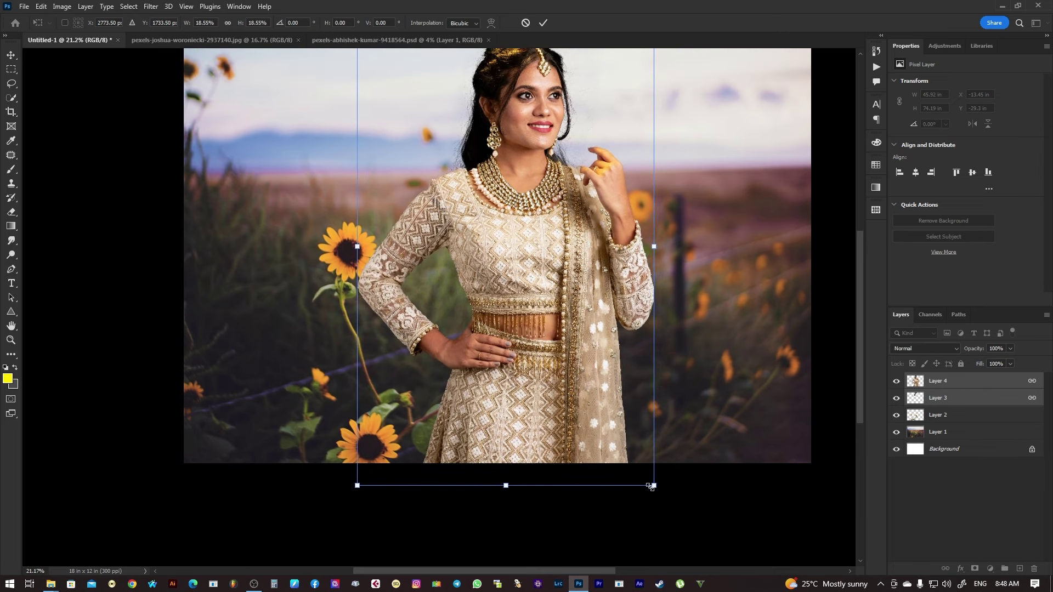
left_click_drag(650, 486, 639, 466)
scroll(501, 339, "up", 3)
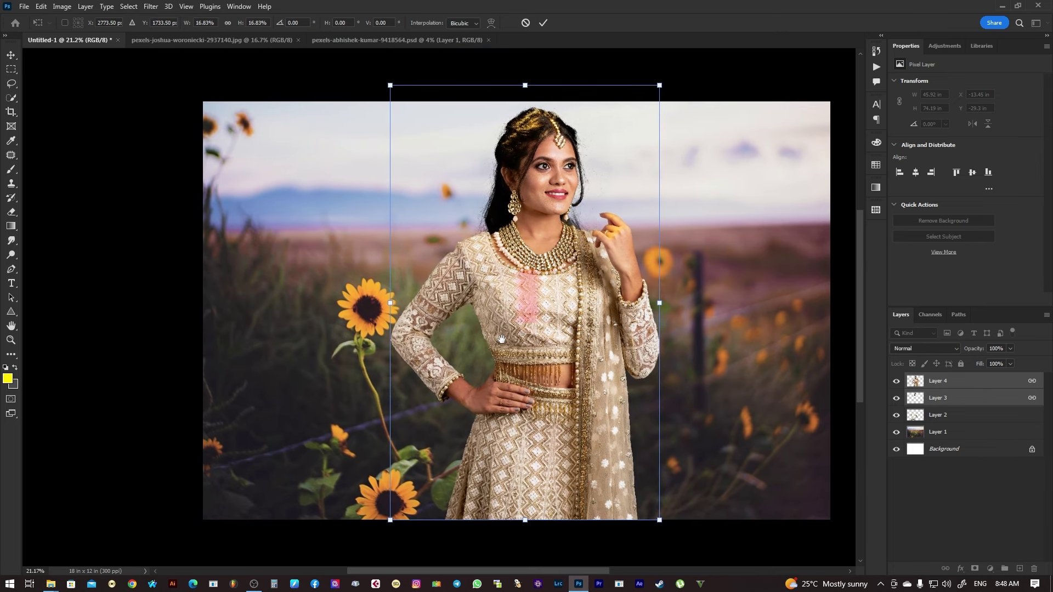
left_click_drag(660, 520, 653, 511)
left_click_drag(519, 402, 520, 417)
scroll(611, 470, "down", 1)
left_click_drag(654, 512, 651, 501)
left_click_drag(583, 432, 575, 445)
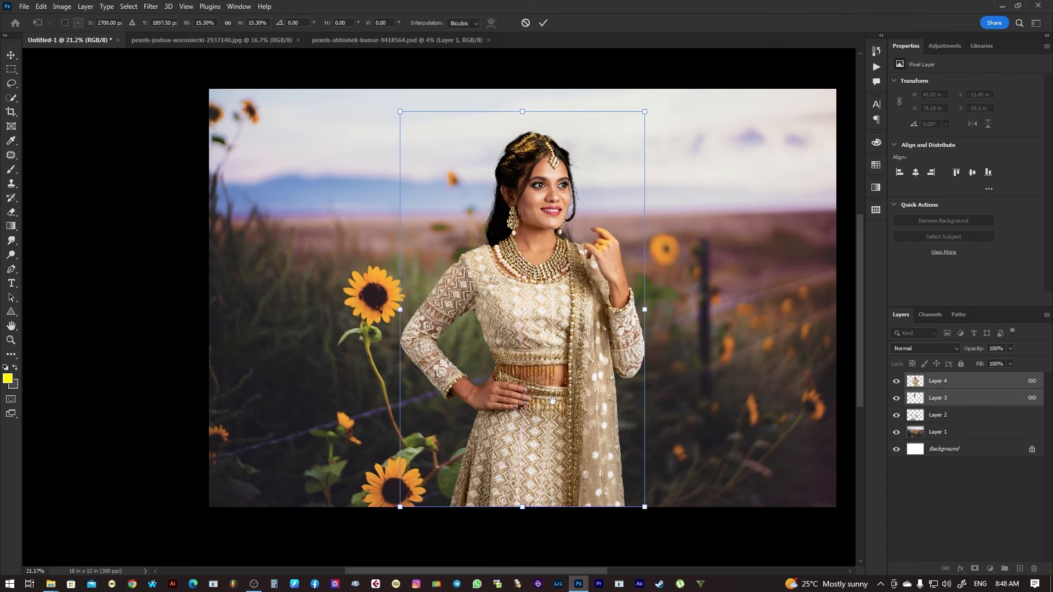
left_click_drag(553, 401, 526, 412)
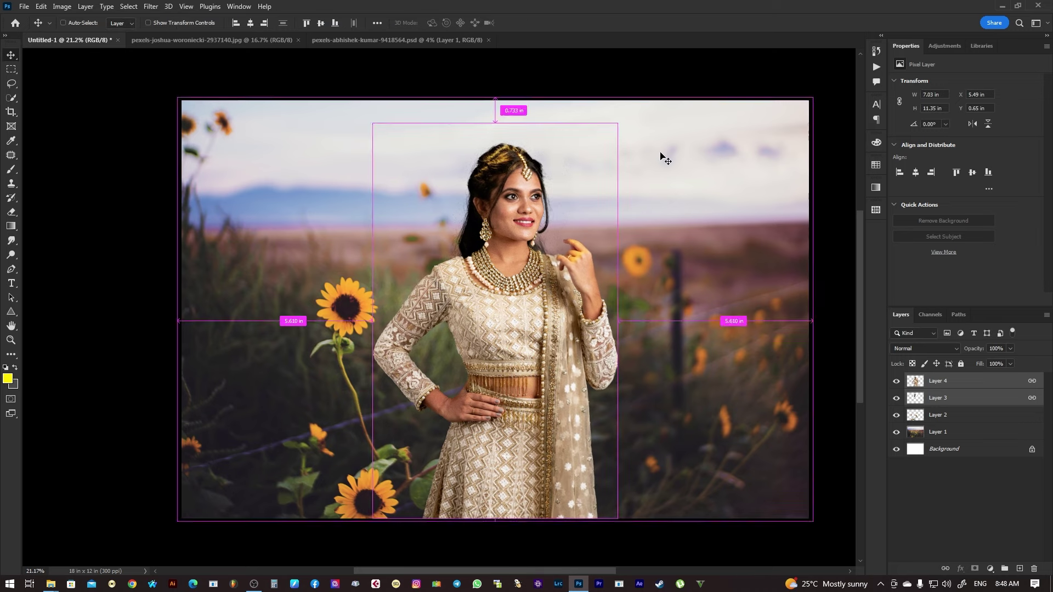
left_click_drag(623, 117, 614, 127)
left_click_drag(516, 281, 515, 294)
Commit the transform and move the woman's layers below sunflower cut-out Layer 2.
key("Return")
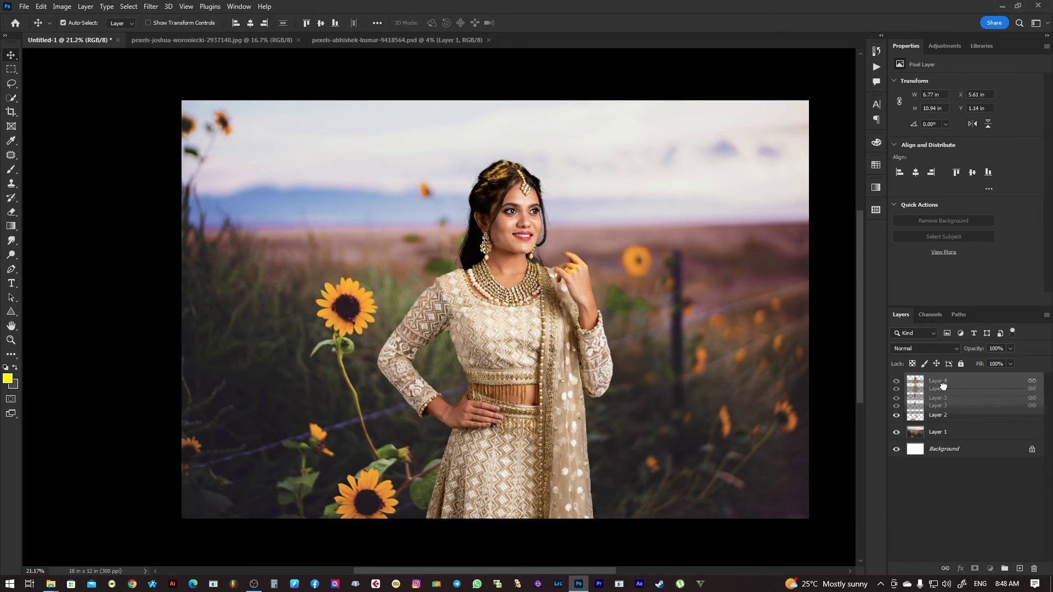
left_click_drag(944, 381, 945, 418)
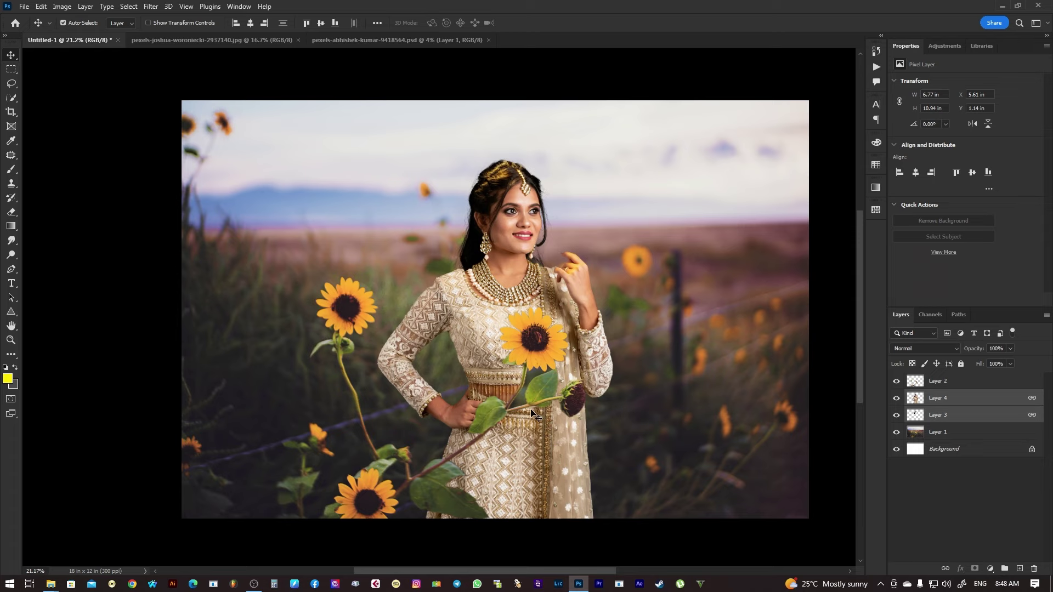
key("Tab")
key("Tab")
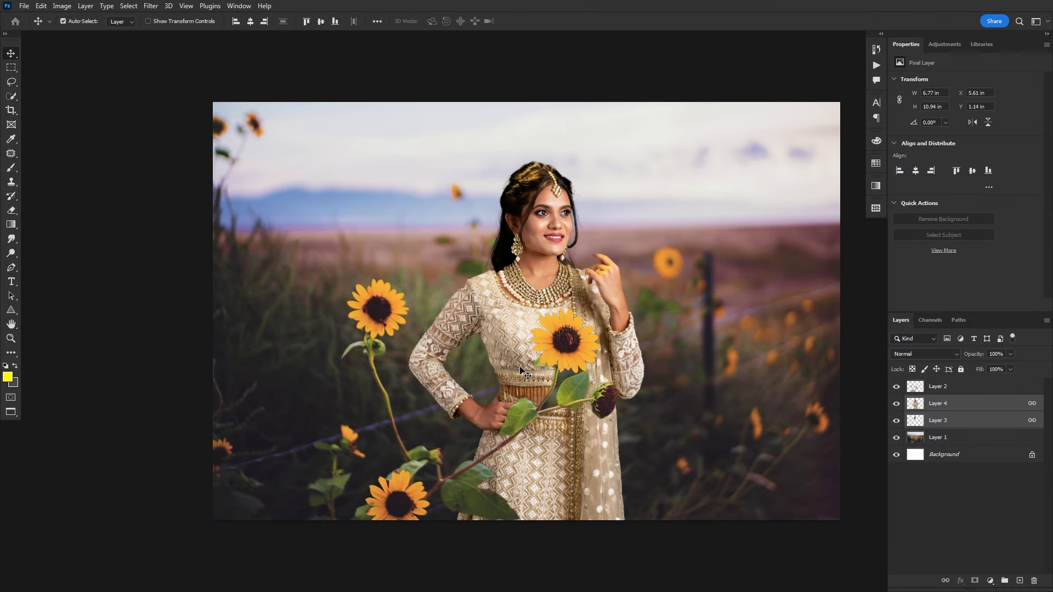
Select the sunflower cut-out layer from the layers under the leaf.
scroll(617, 388, "up", 1)
scroll(621, 393, "down", 2)
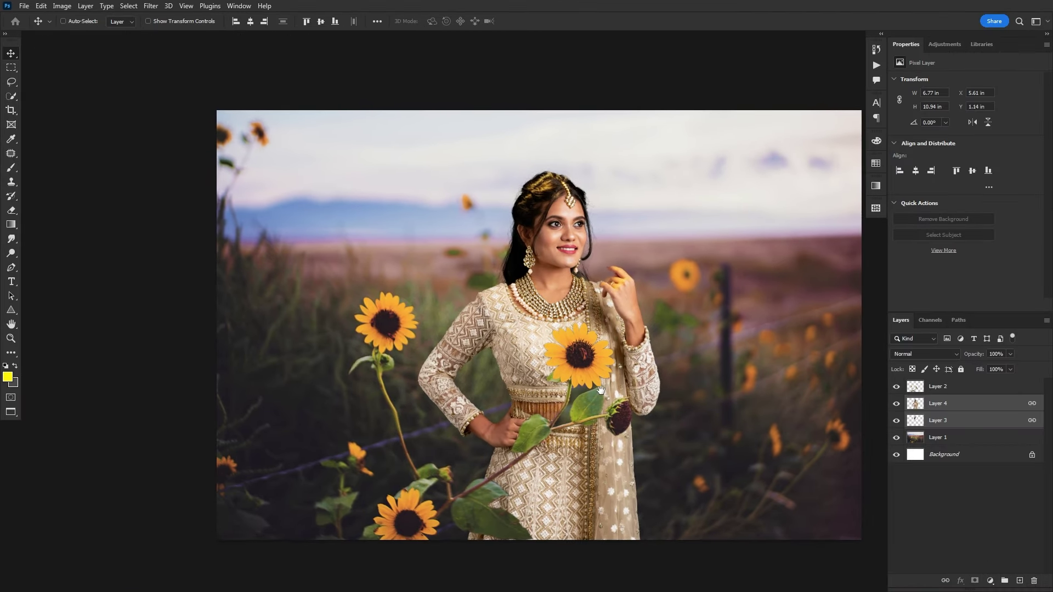
left_click_drag(584, 384, 590, 387)
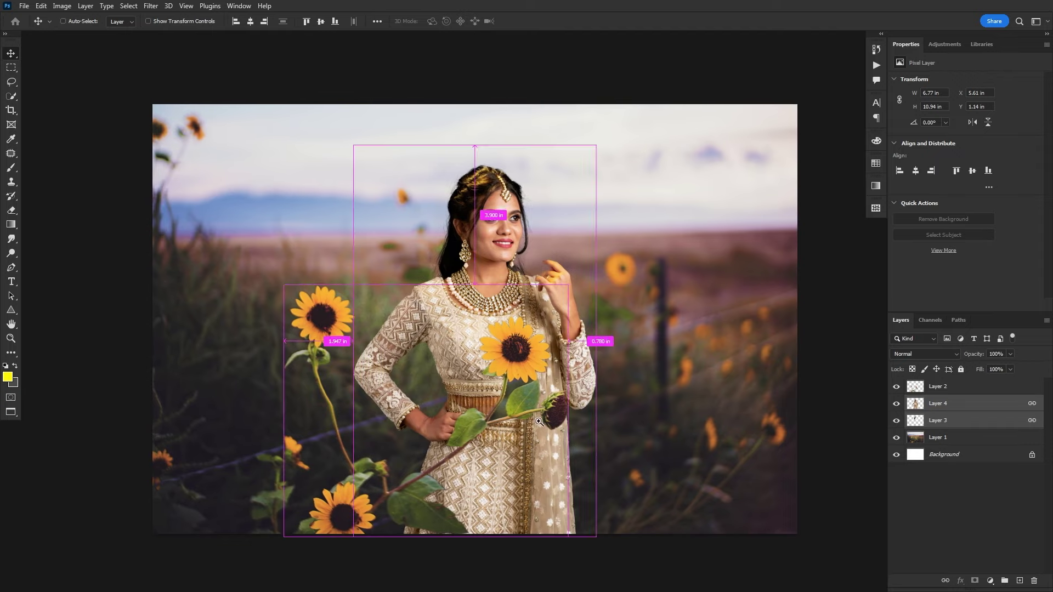
scroll(526, 412, "up", 5)
right_click(484, 328)
left_click(482, 317)
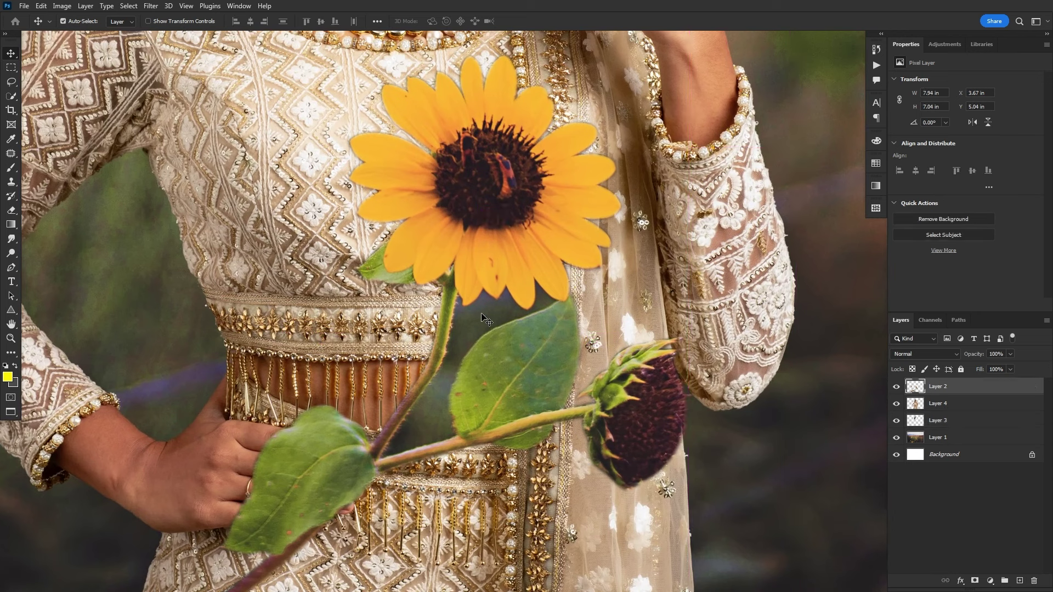
Magic-wand select the dark background between stem and leaf, feathered 2 px.
left_click(11, 97)
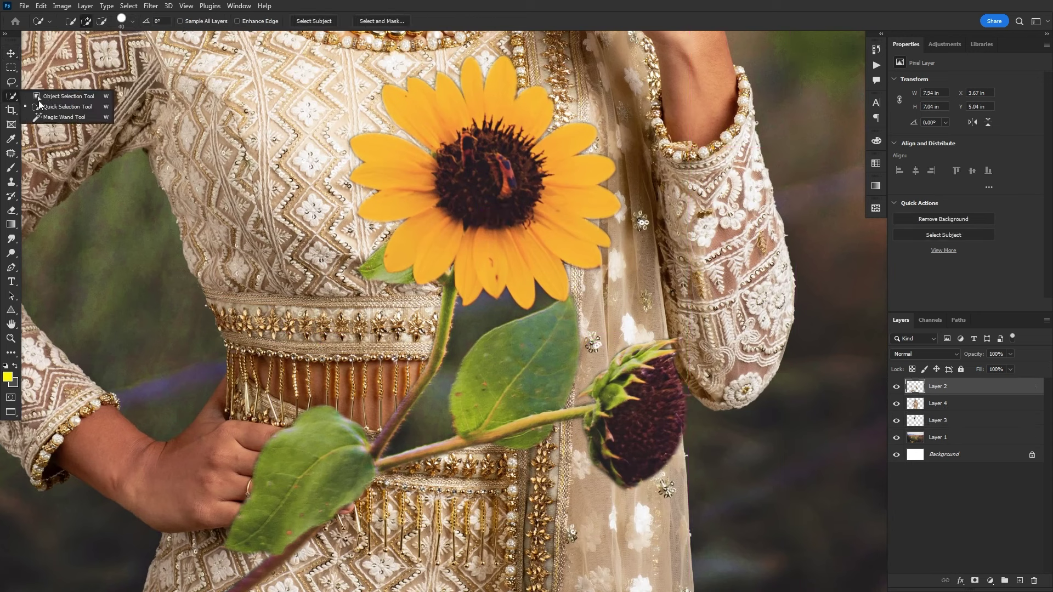
left_click(44, 118)
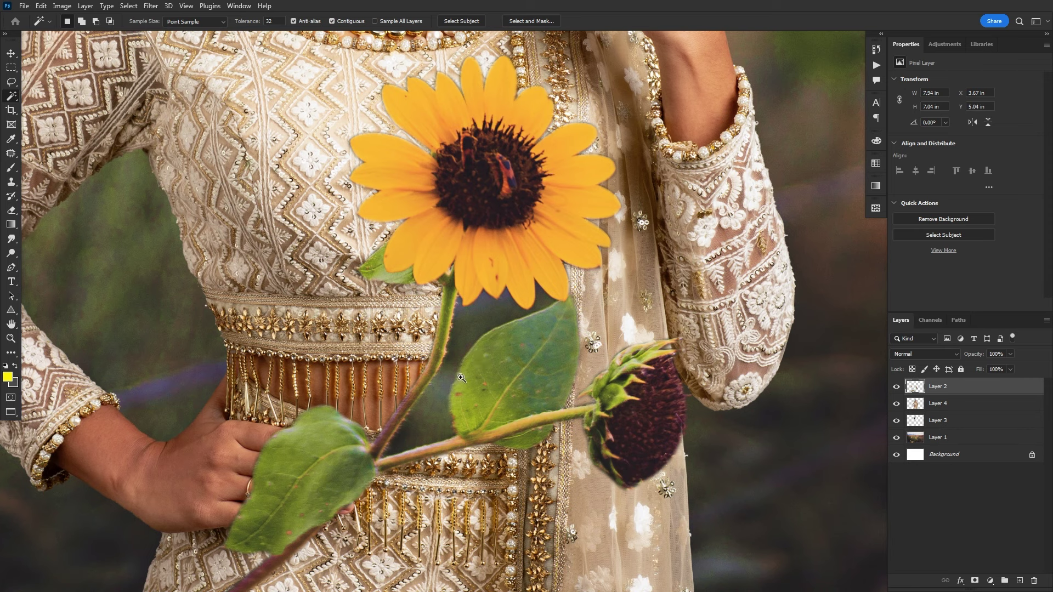
left_click_drag(461, 378, 476, 388)
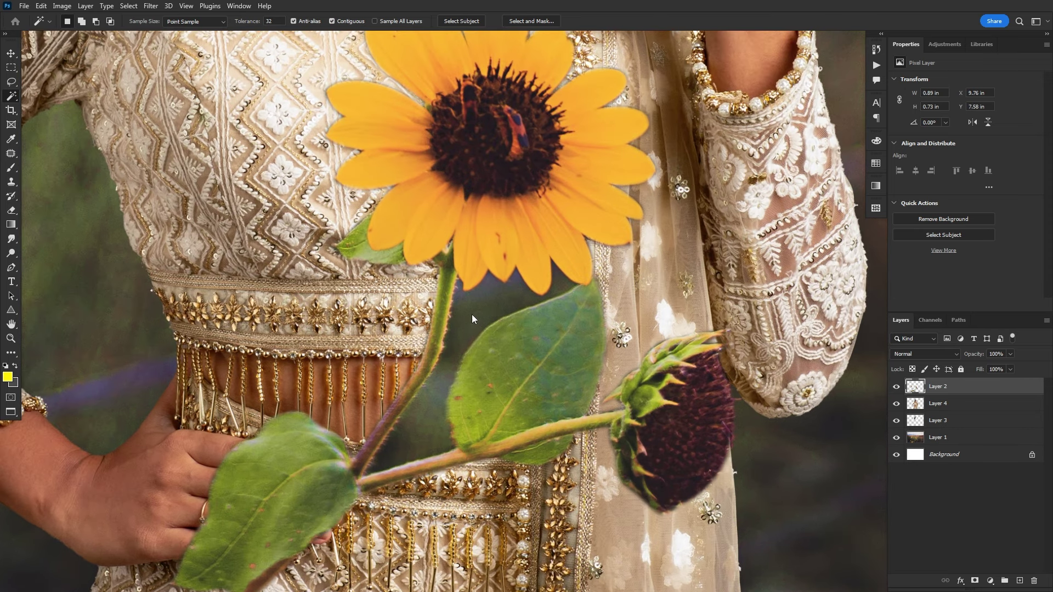
left_click(483, 293, "shift")
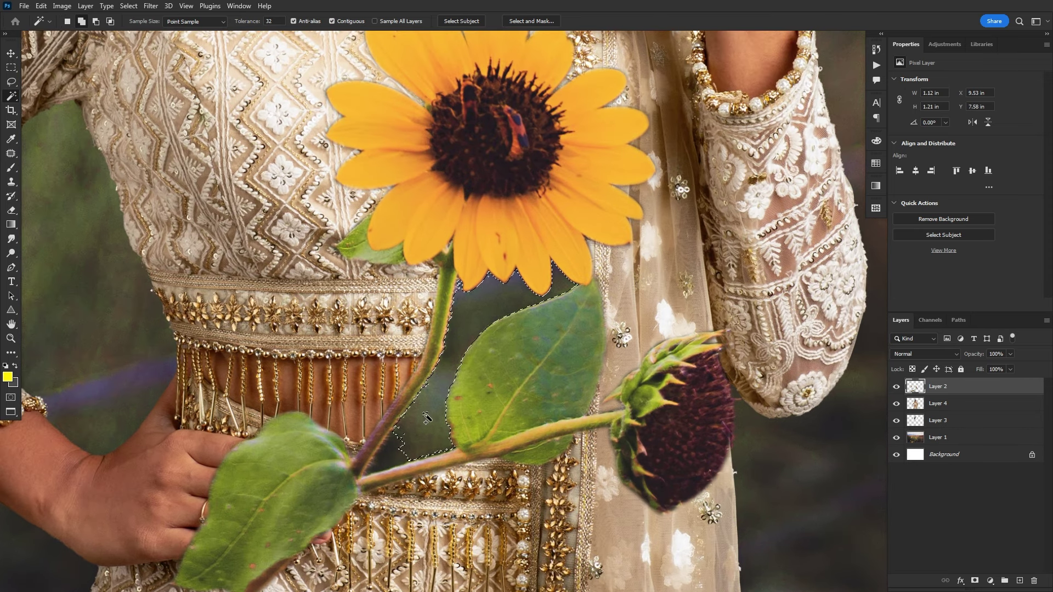
left_click(473, 350, "shift")
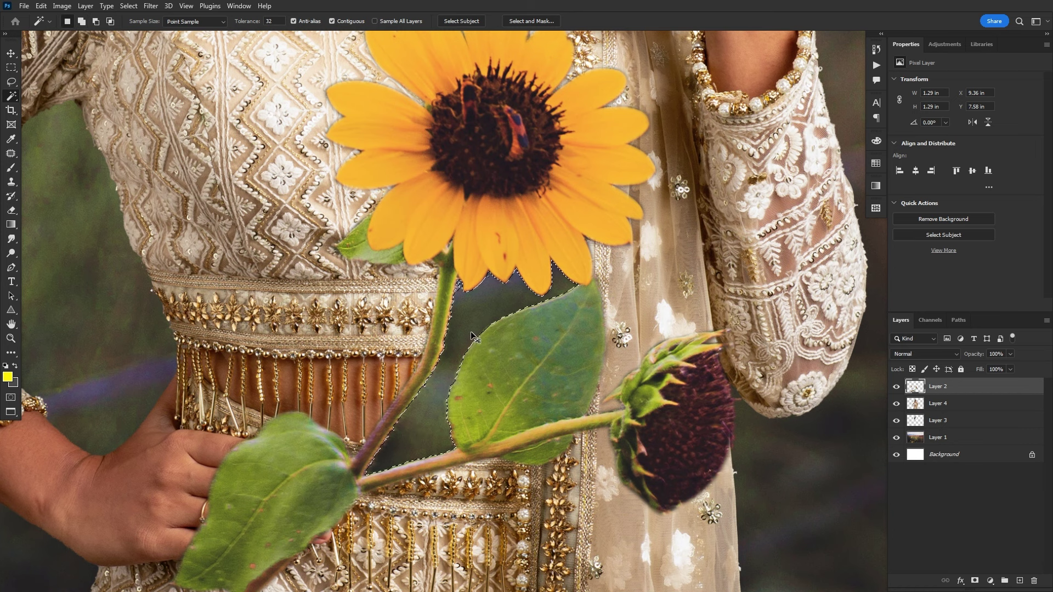
key("shift+F6")
key("Return")
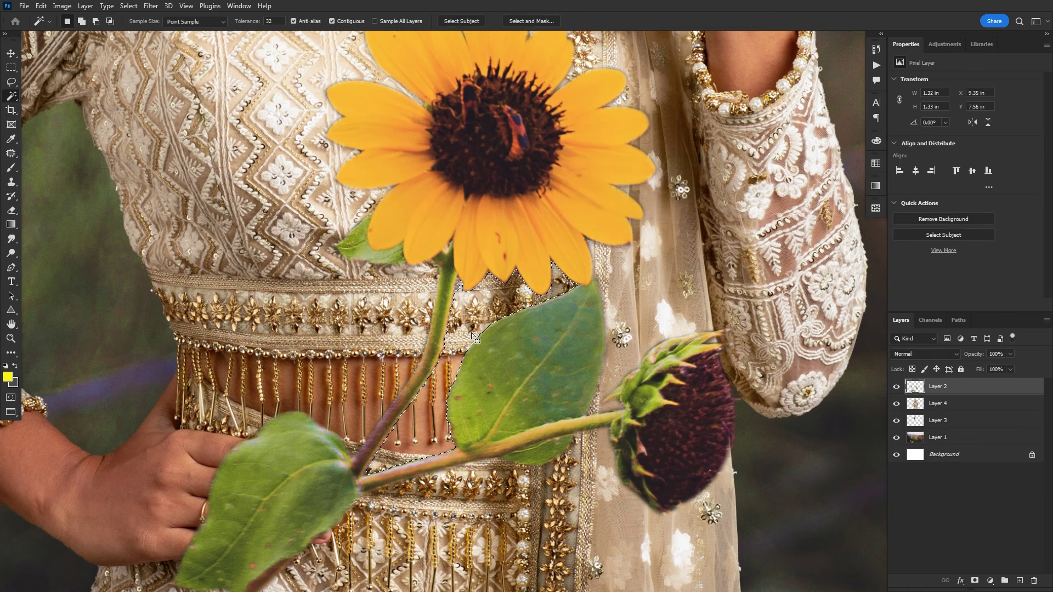
Delete the selected background, deselect, and fit the composite on screen with the Move tool.
key("Delete")
key("ctrl+d")
key("v")
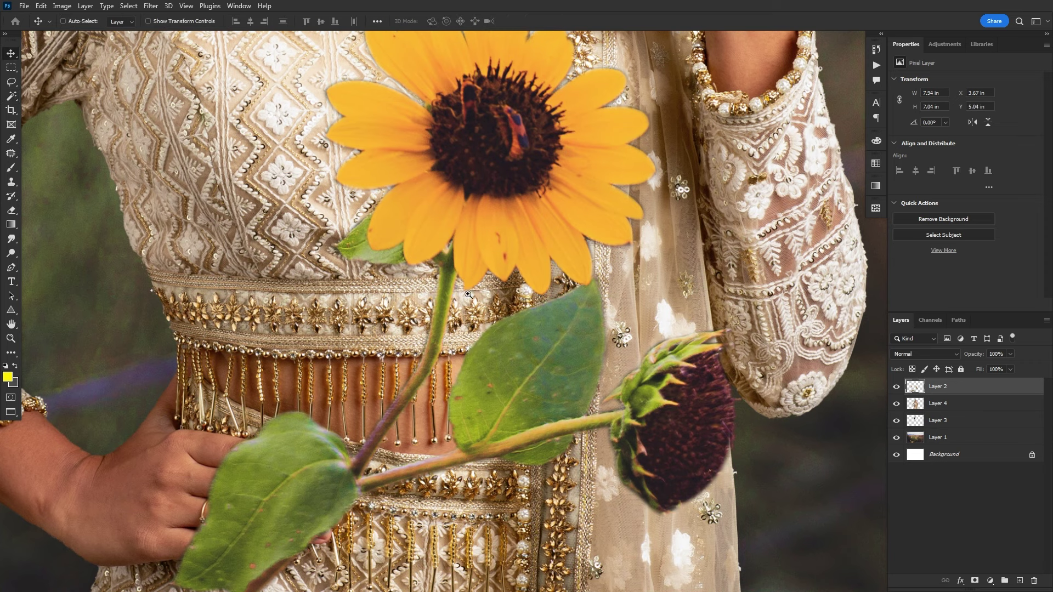
key("ctrl+0")
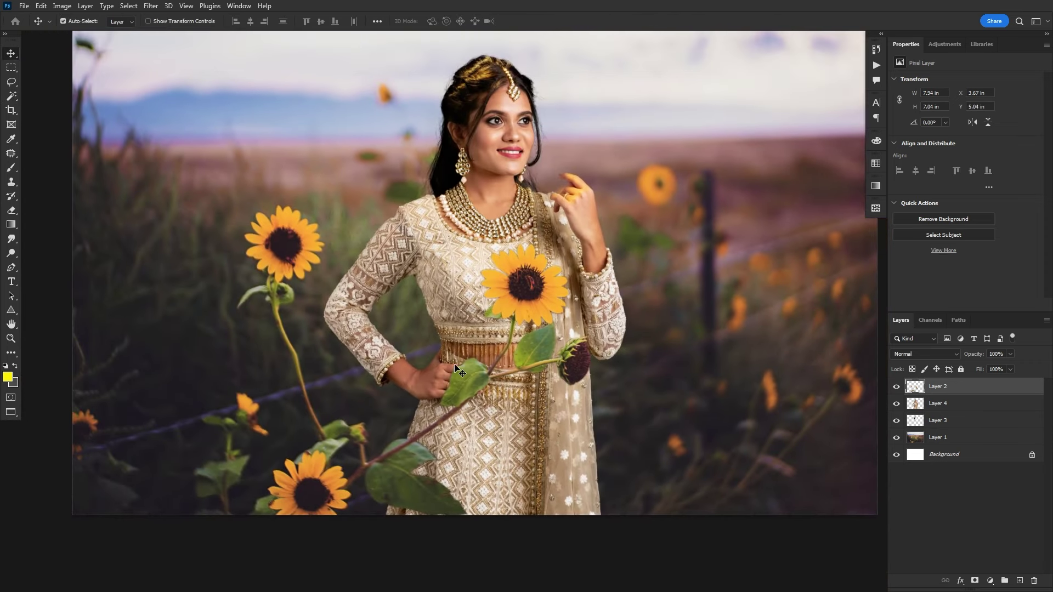
Preview the composite full screen, then shift the woman about 0.65 in to the left.
key("f")
key("f")
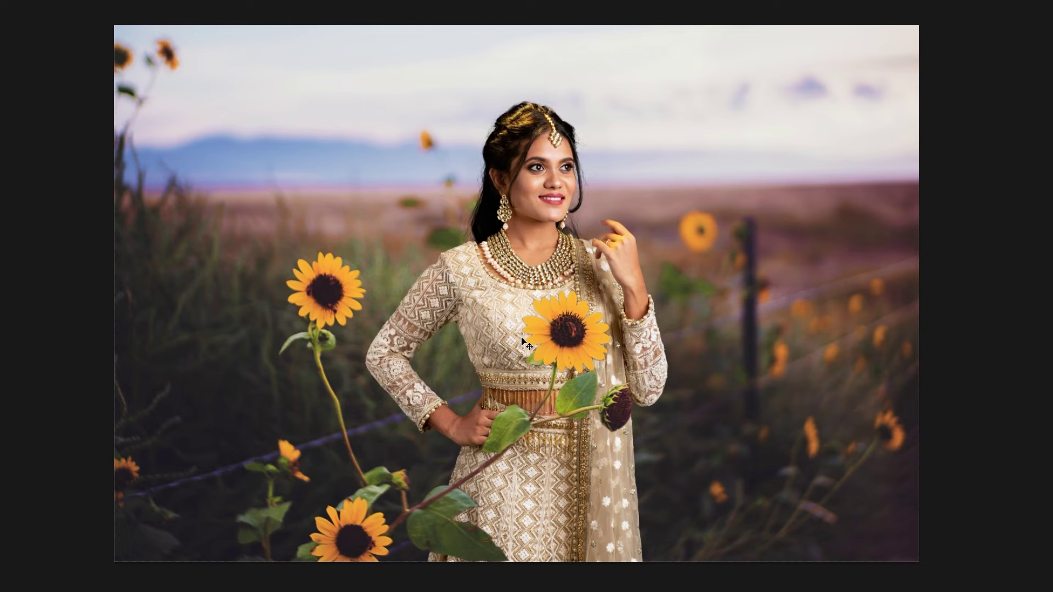
key("f")
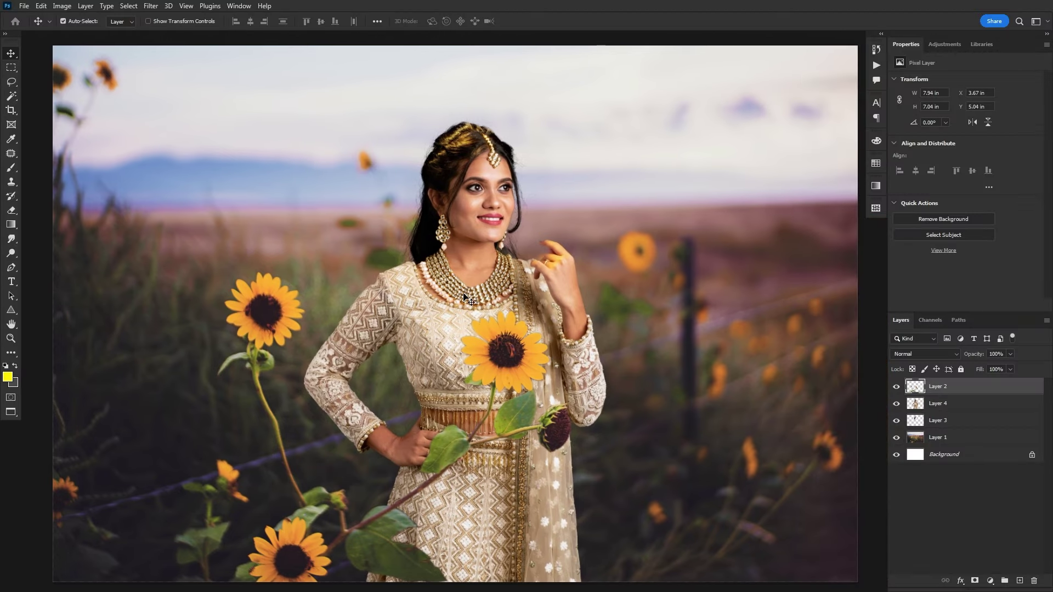
left_click_drag(502, 304, 470, 301)
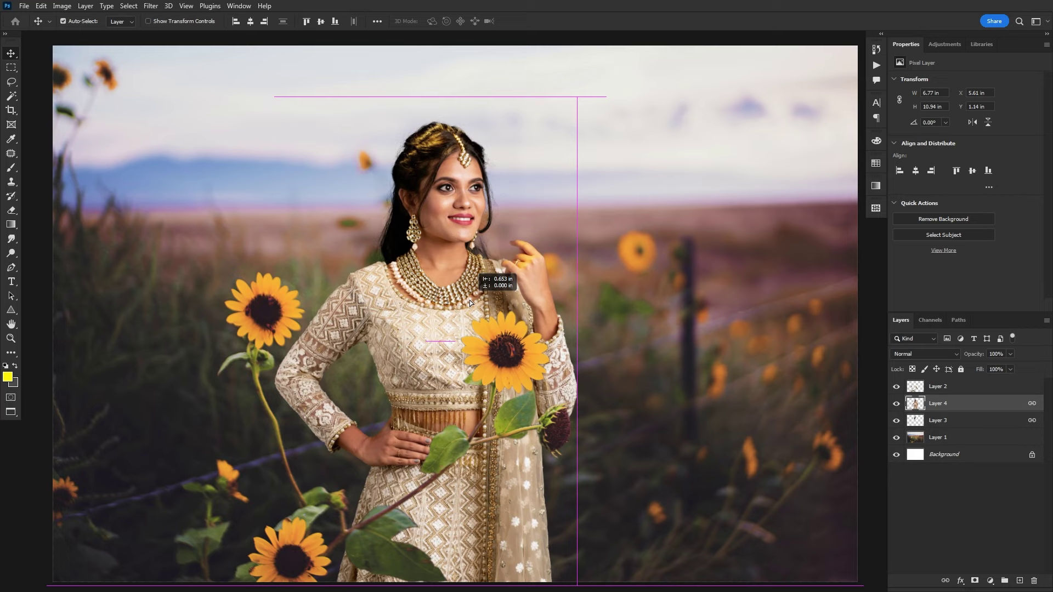
left_click_drag(469, 301, 469, 301)
Select Layer 2, the foreground sunflower, from the canvas layer list.
right_click(504, 377)
left_click(526, 382)
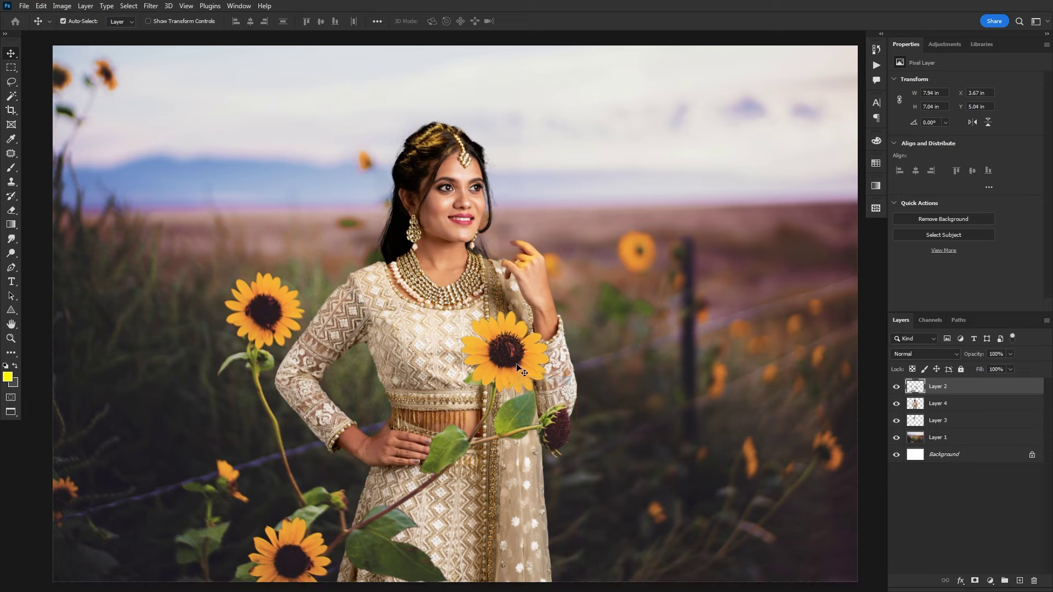
left_click(147, 7)
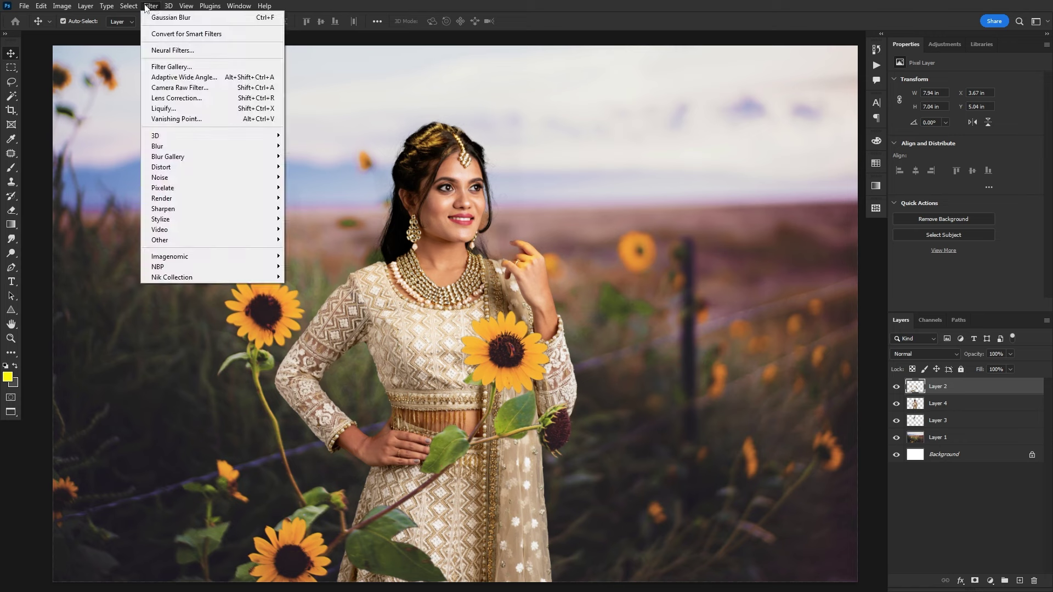
Apply a 12.5-pixel Gaussian Blur to the foreground sunflower layer.
left_click(156, 7)
mouse_move(157, 146)
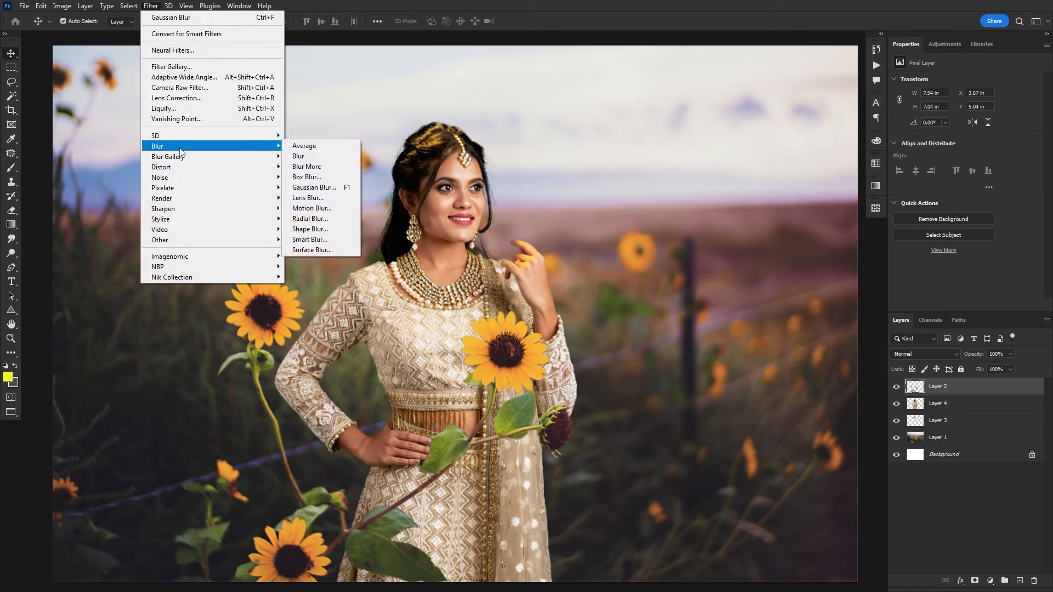
left_click(306, 189)
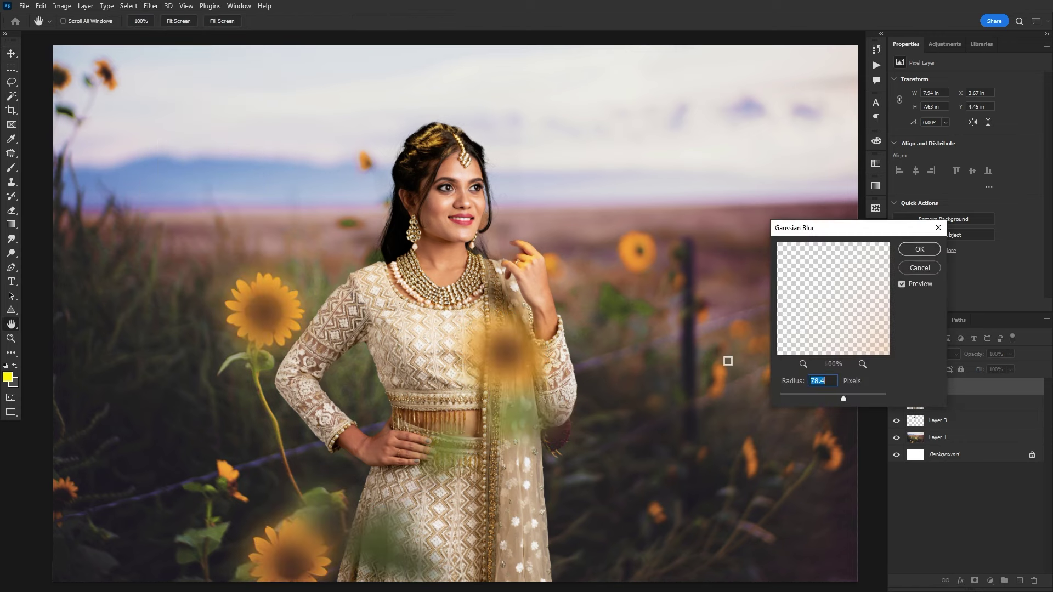
left_click_drag(816, 400, 825, 402)
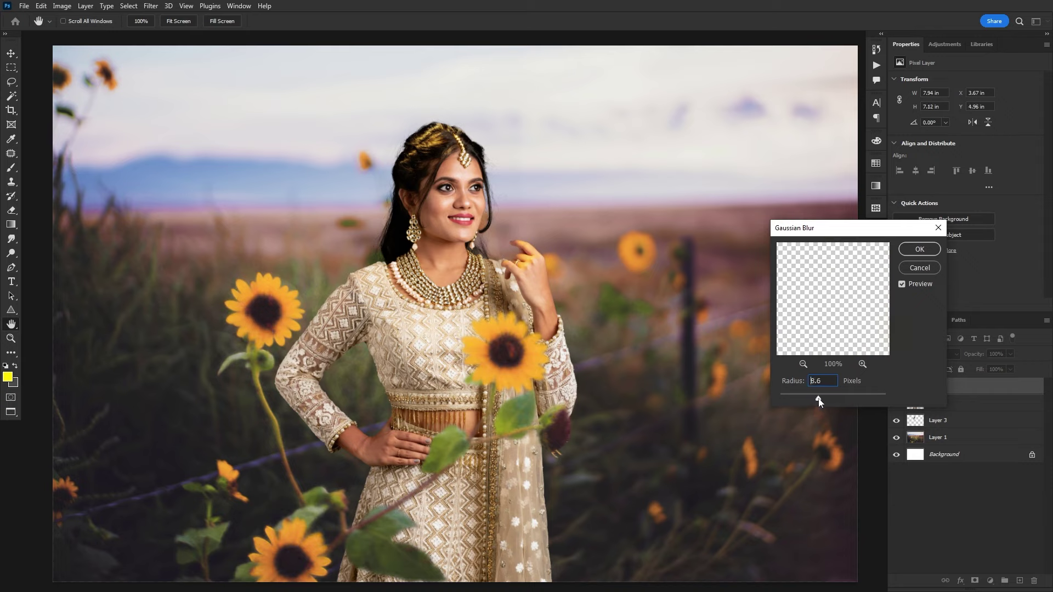
left_click_drag(819, 402, 824, 402)
left_click(929, 252)
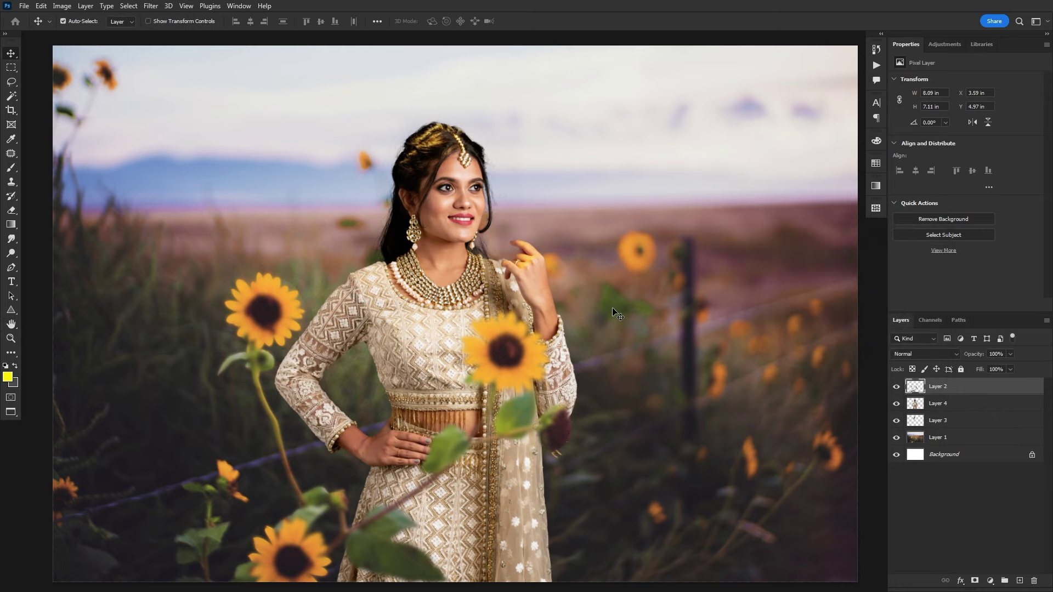
Preview the blurred result full screen, then select Layer 1, the sunflower-field background.
key("f")
key("f")
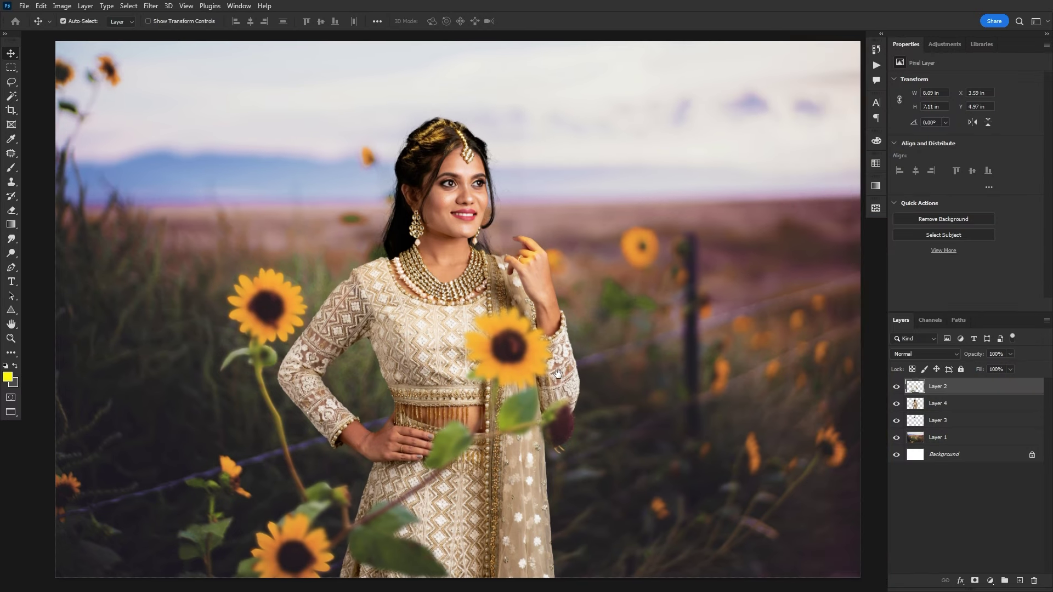
scroll(526, 371, "down", 1)
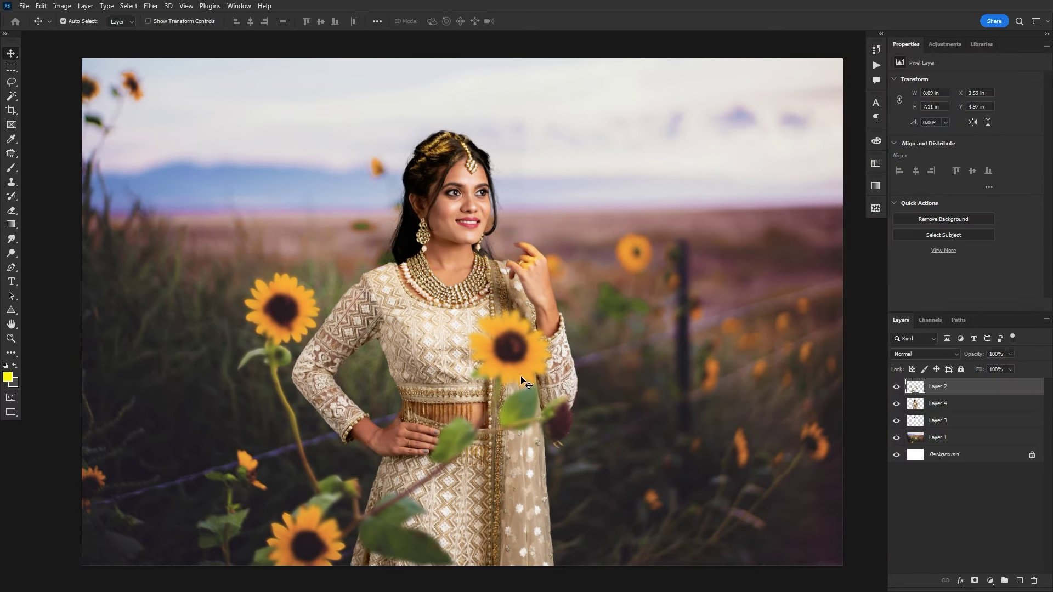
left_click(970, 437)
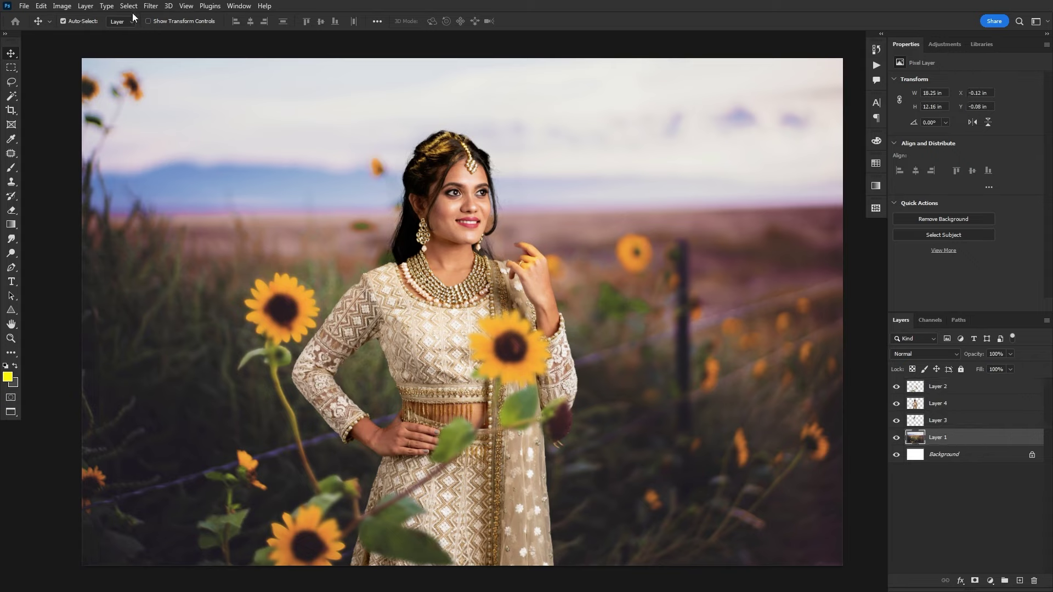
left_click(148, 7)
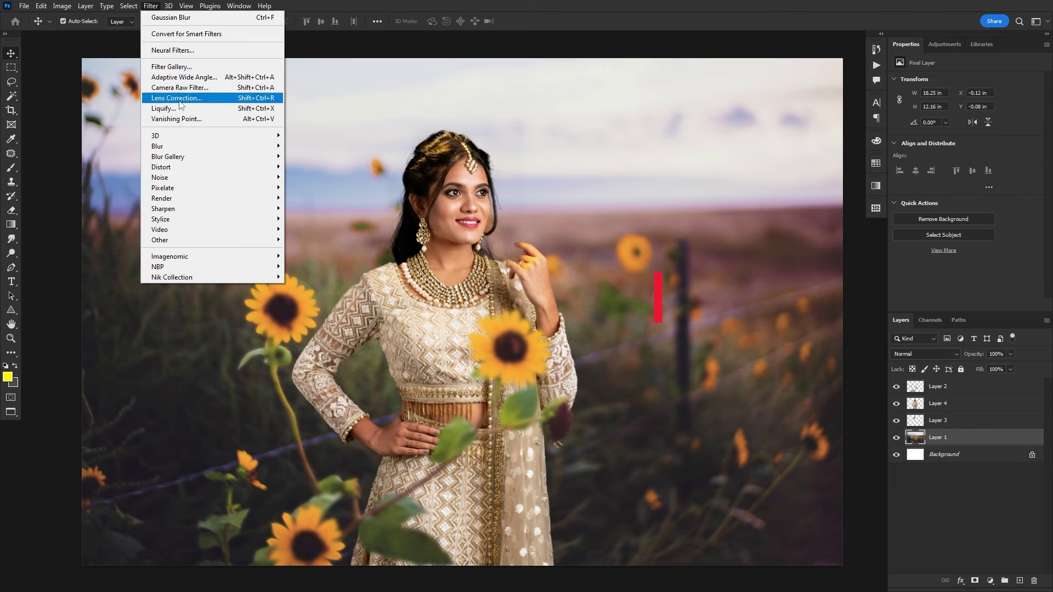
In Camera Raw HSL, saturate yellows and greens to about +82, blues +36, and shift green hue to -56.
left_click(188, 89)
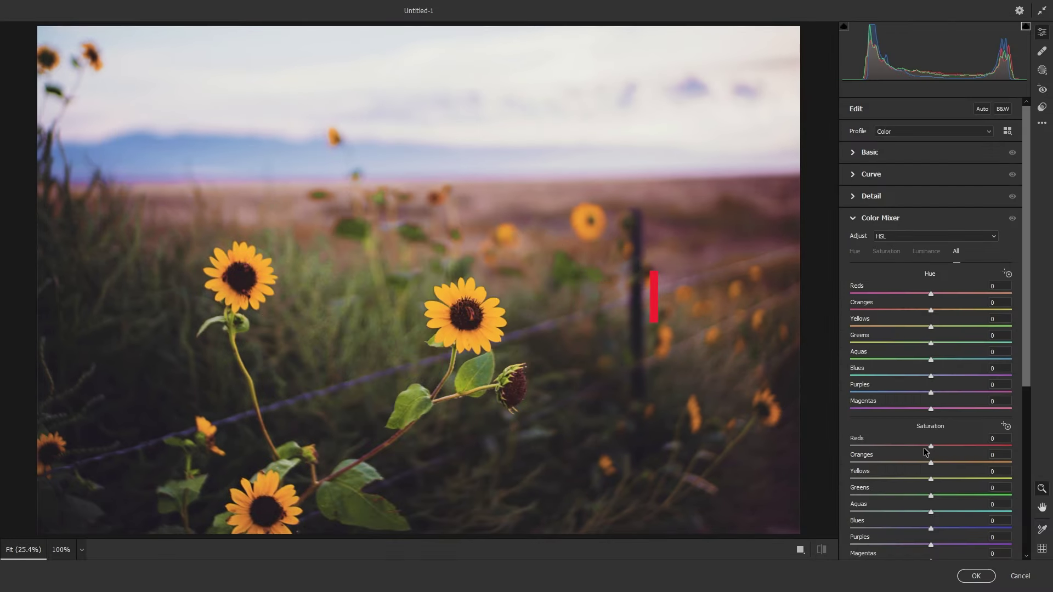
mouse_move(985, 478)
left_mouse_down()
mouse_move(997, 479)
mouse_move(998, 498)
left_mouse_up()
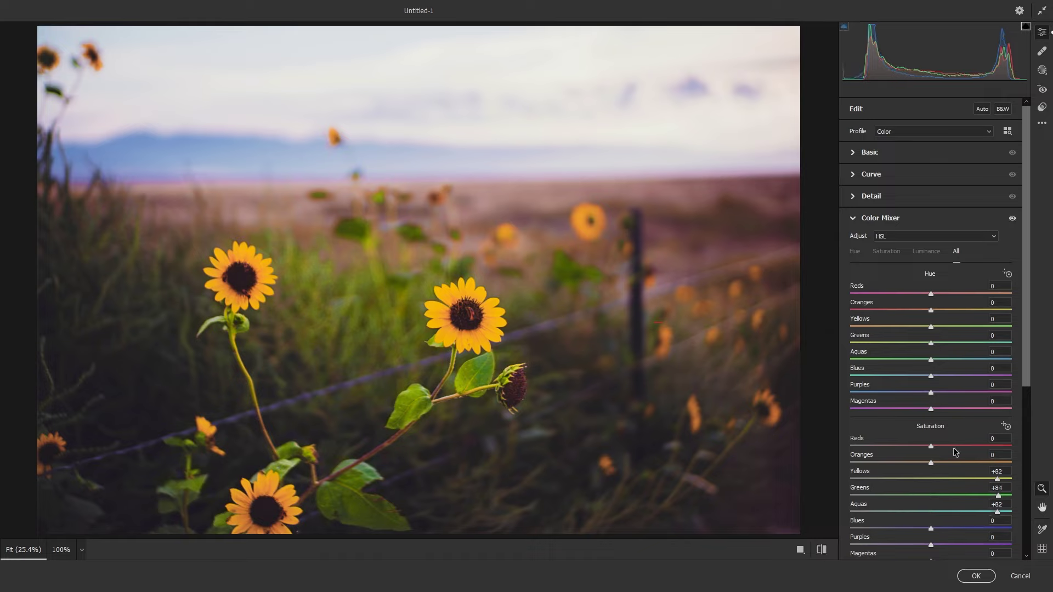
mouse_move(952, 530)
left_mouse_down()
mouse_move(1010, 529)
mouse_move(959, 529)
left_mouse_up()
scroll(943, 328, "down", 3)
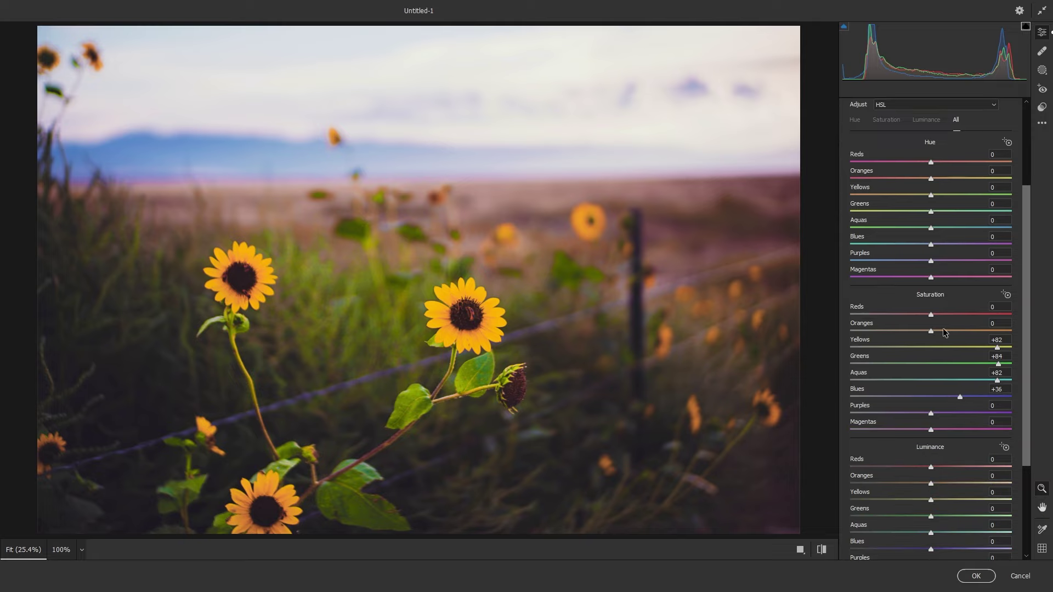
scroll(942, 322, "up", 3)
mouse_move(931, 326)
left_mouse_down()
mouse_move(890, 333)
mouse_move(960, 327)
mouse_move(867, 347)
left_mouse_up()
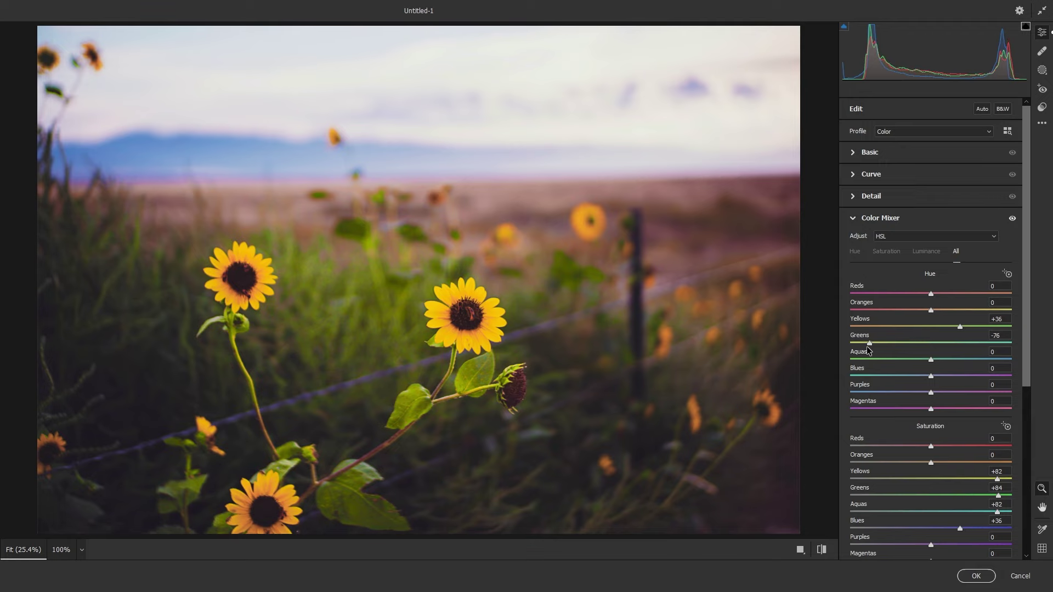
left_click_drag(869, 343, 884, 343)
left_click(969, 581)
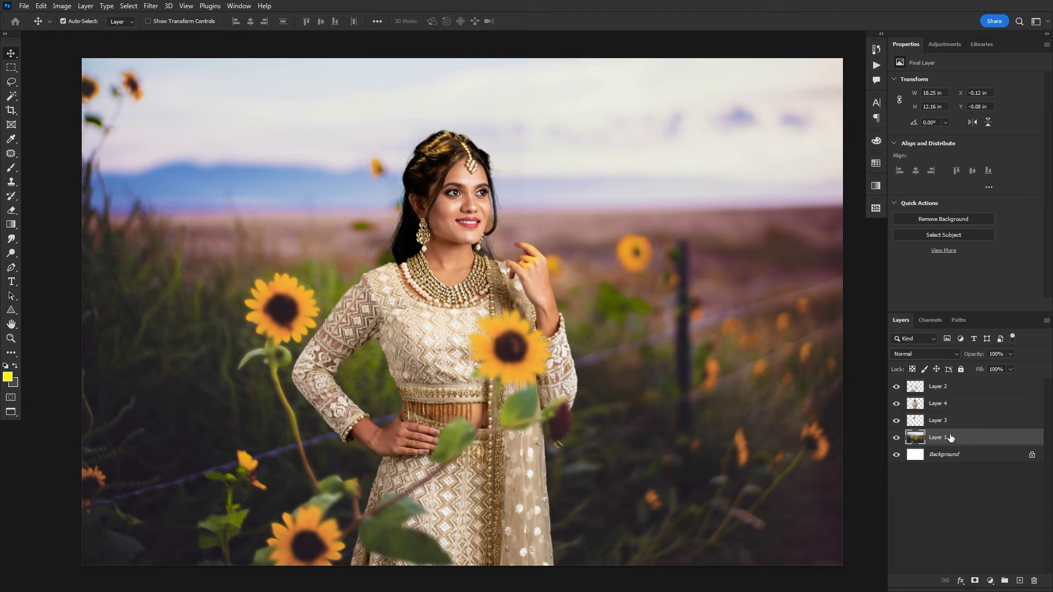
Select Layer 2 and choose the Camera Raw Filter from the Filter menu.
left_click(952, 390)
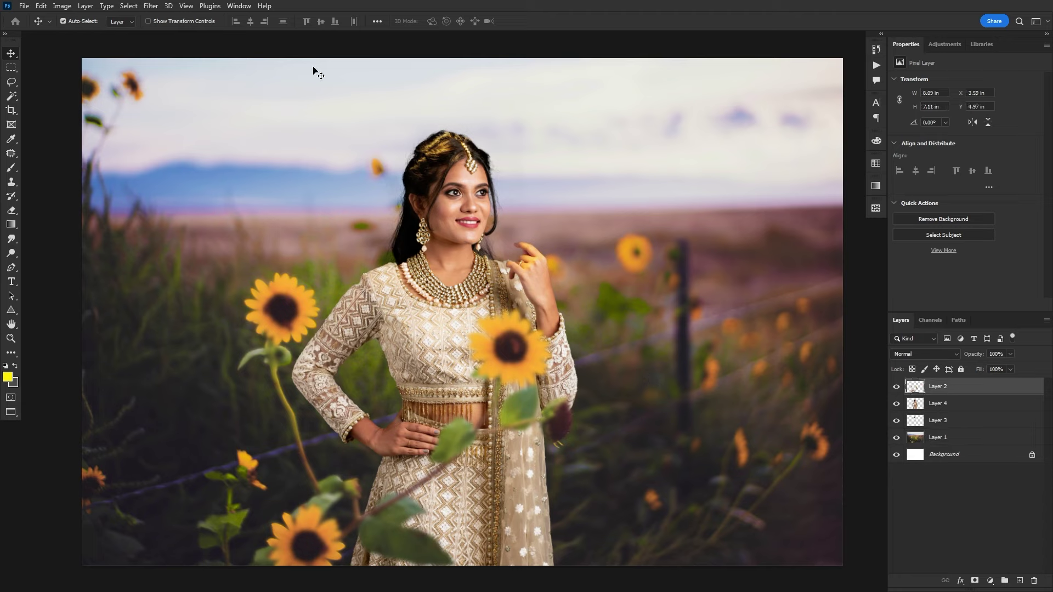
left_click(151, 6)
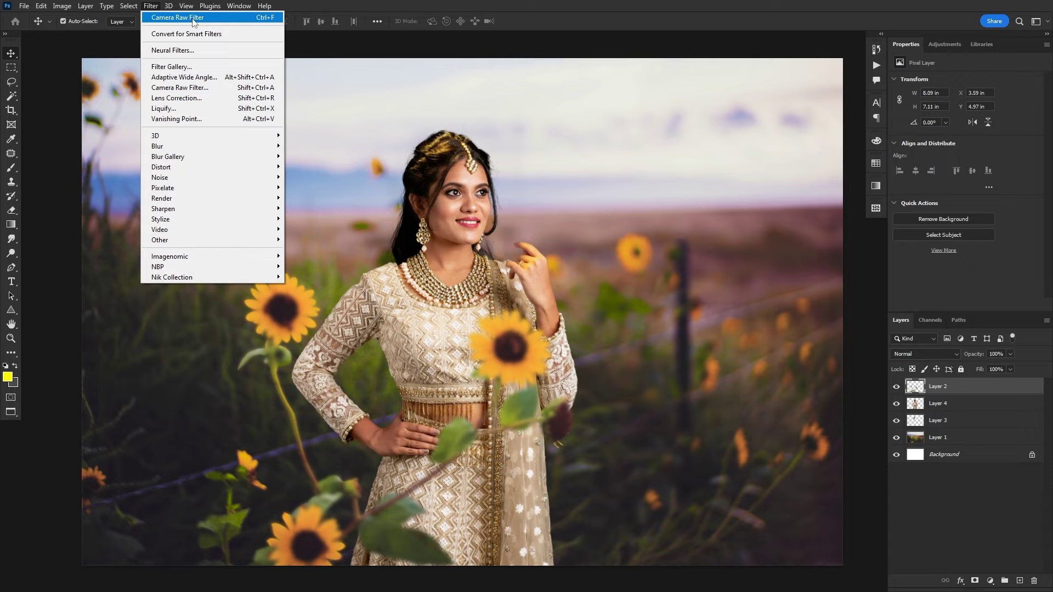
left_click(193, 22)
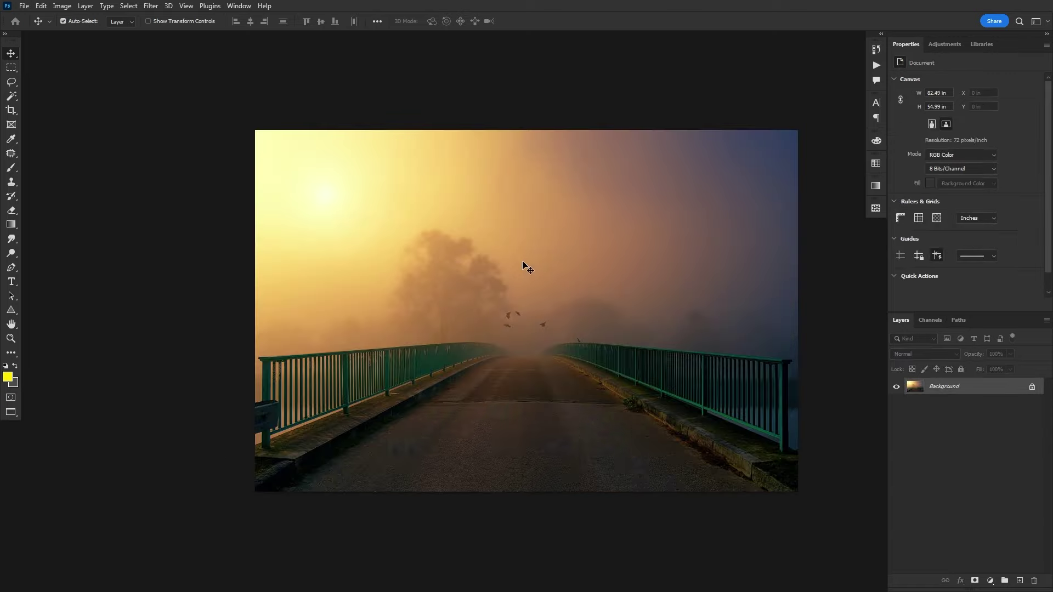
Cut the foggy sky above the bridge with a rectangular selection, then close the photo unsaved.
left_click_drag(609, 274, 571, 283)
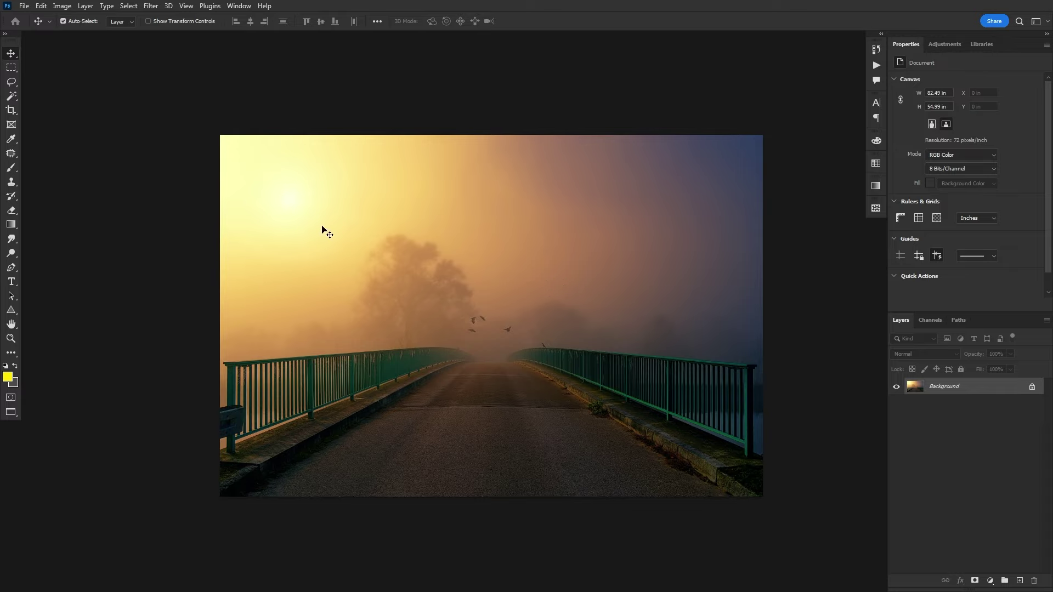
left_click(11, 68)
left_click_drag(174, 101, 771, 362)
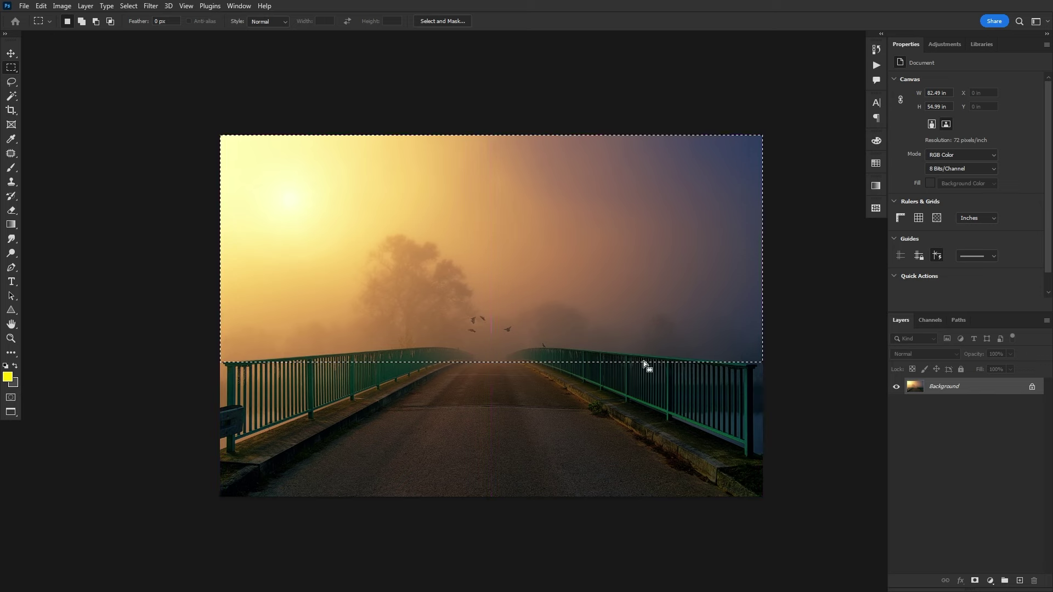
left_click(42, 6)
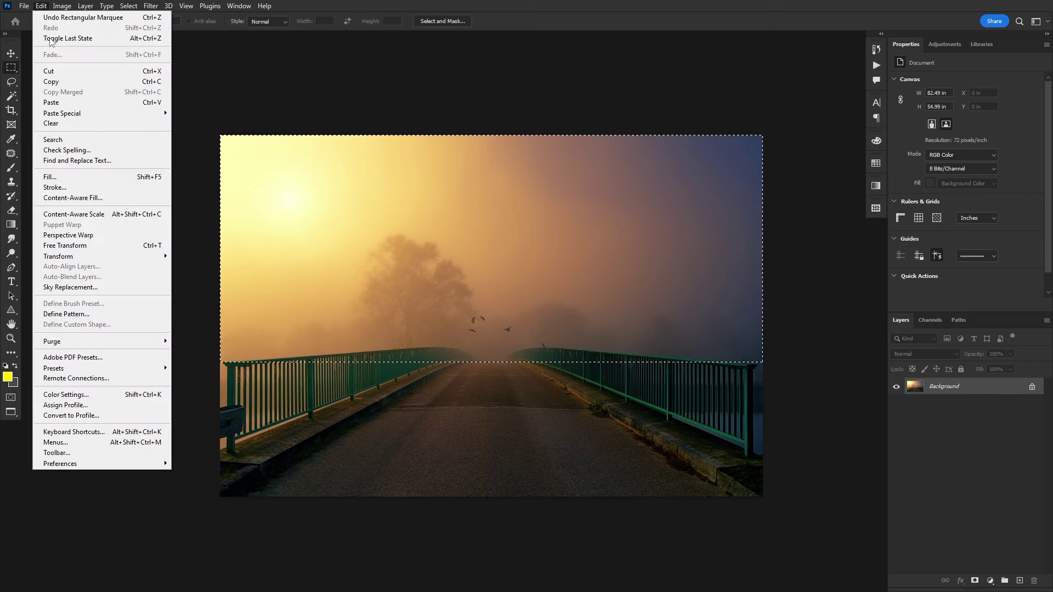
left_click(51, 74)
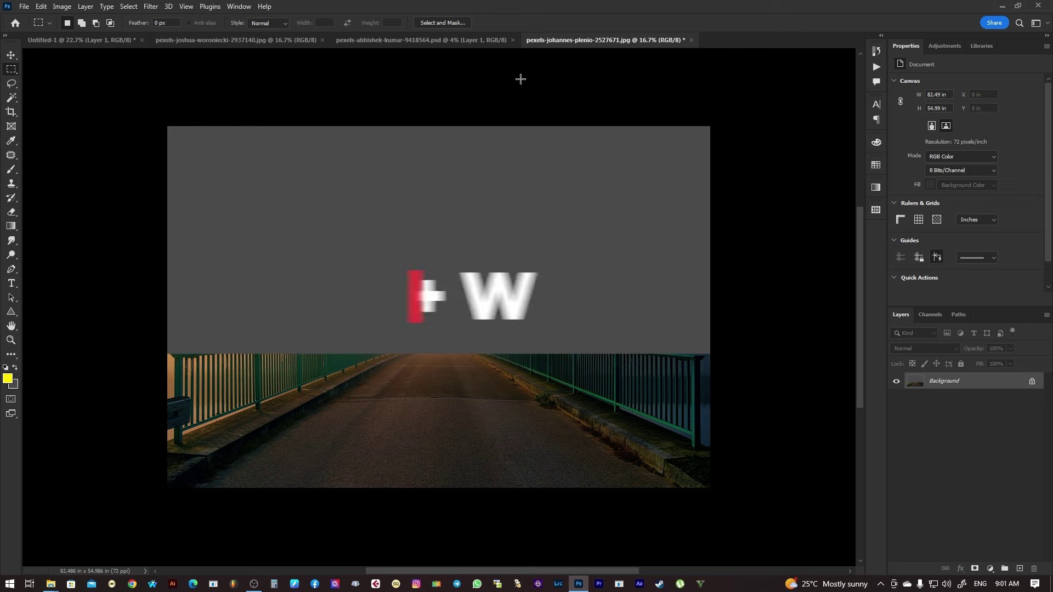
left_click(691, 40)
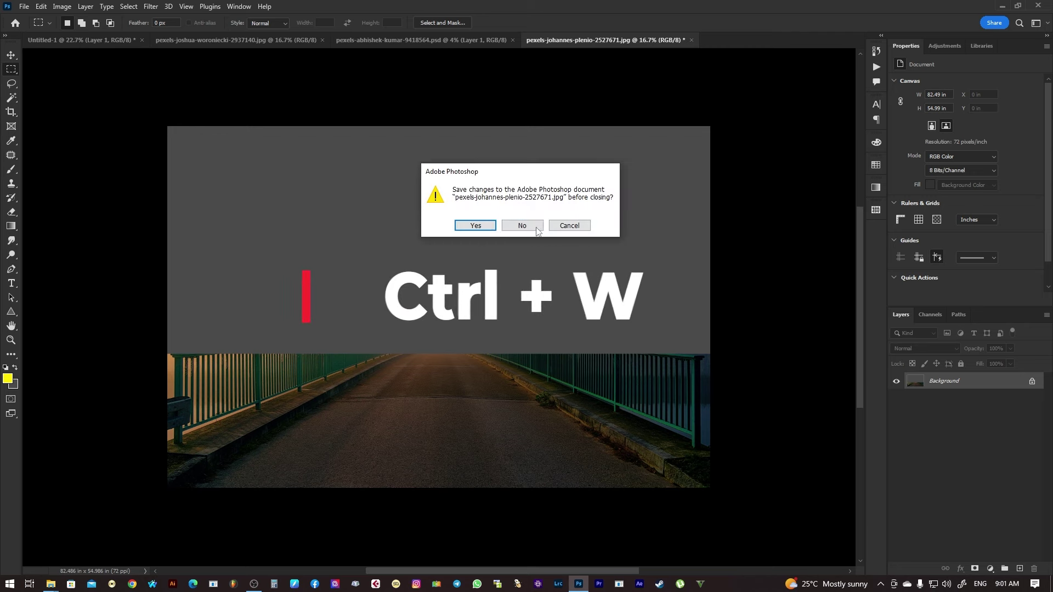
left_click(526, 225)
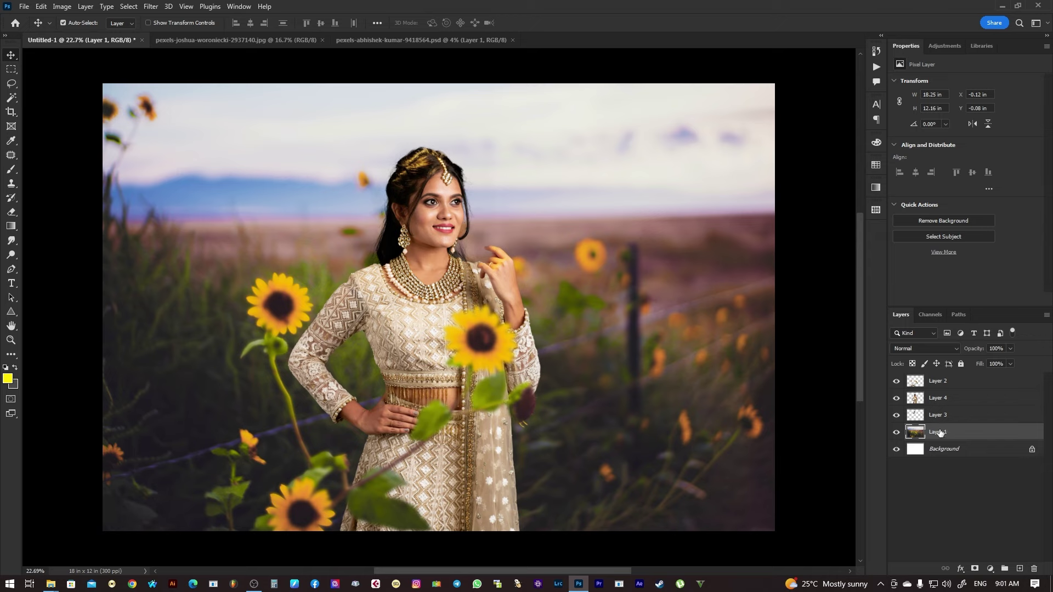
Paste the sky as Layer 5, move it to the canvas top and scale it down slightly.
left_click(41, 7)
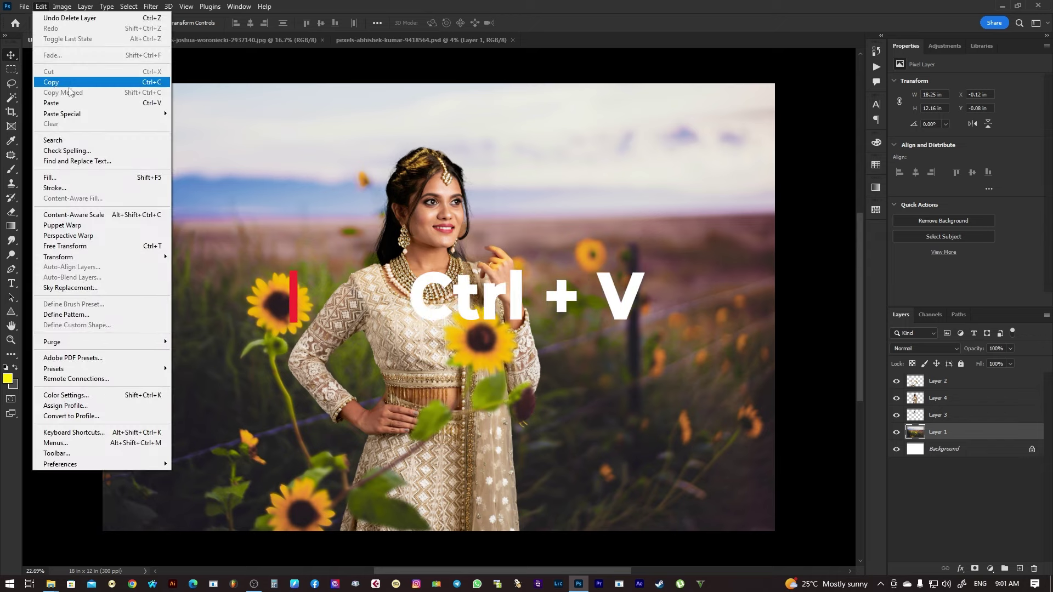
left_click(54, 103)
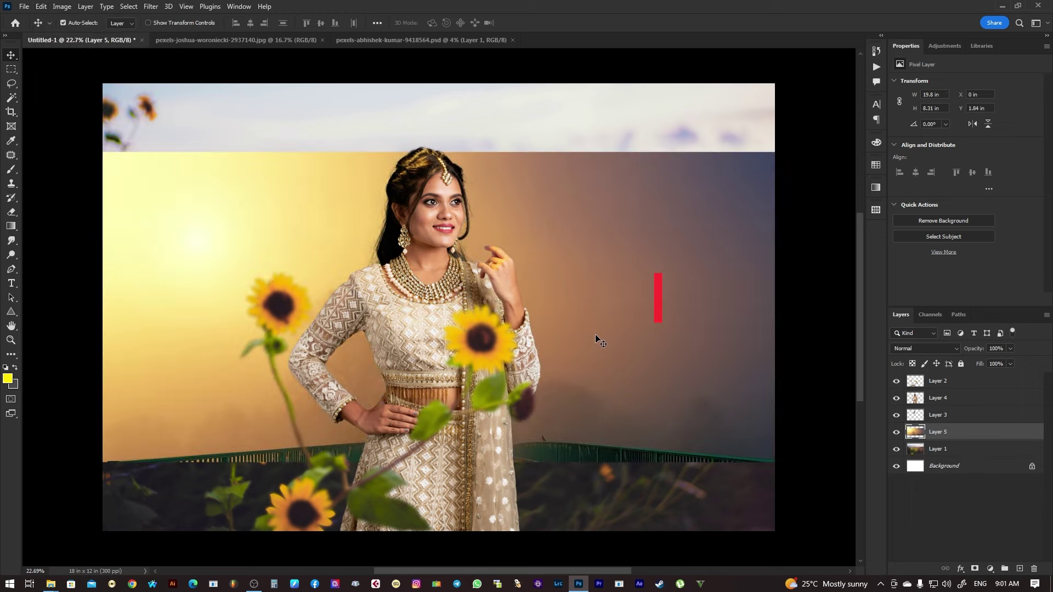
left_click_drag(589, 337, 603, 242)
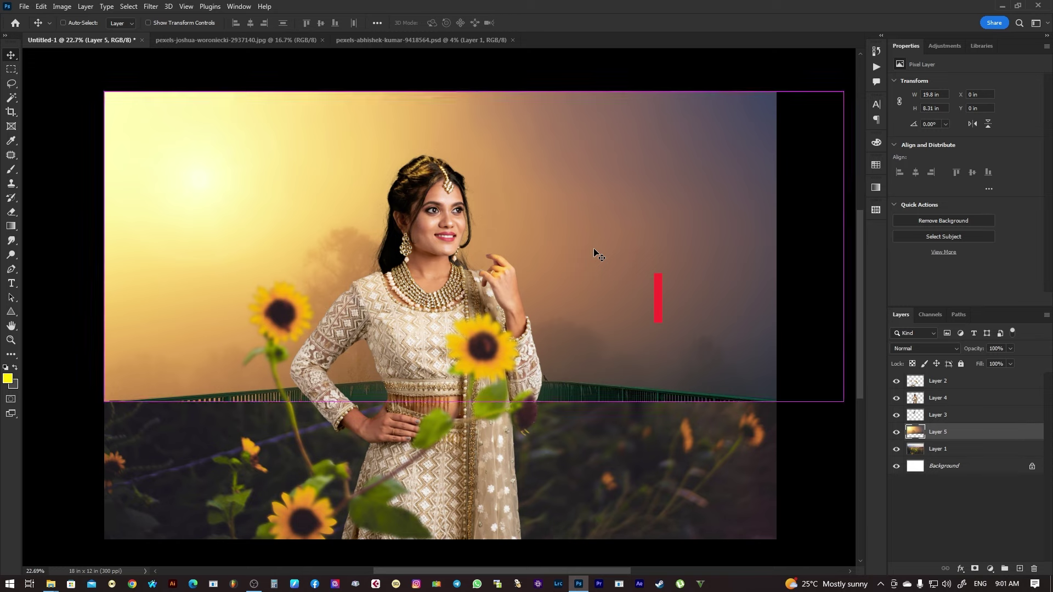
key("ctrl+t")
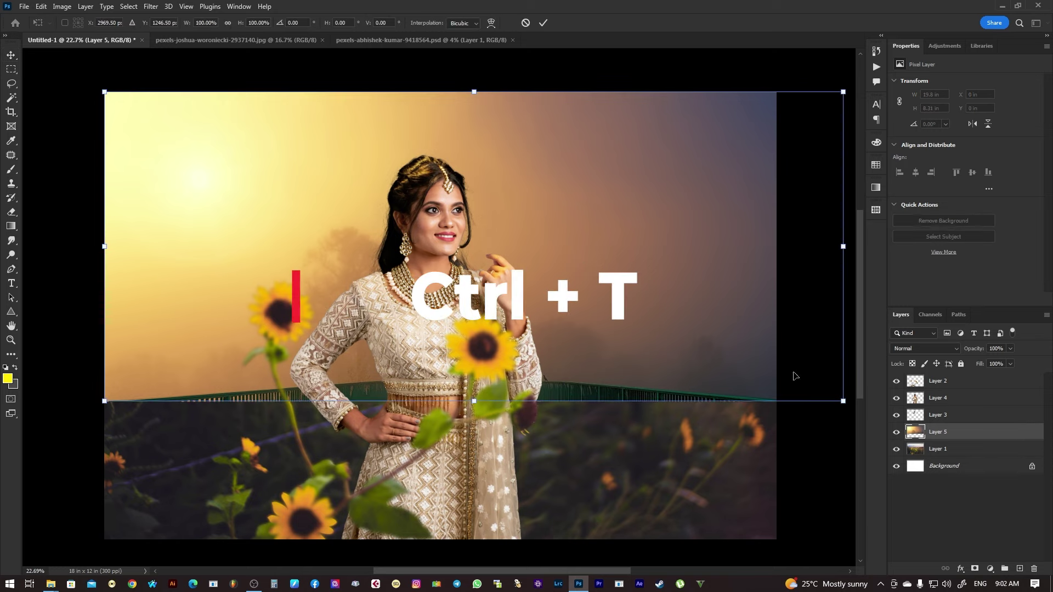
left_click_drag(843, 401, 776, 382)
key("Return")
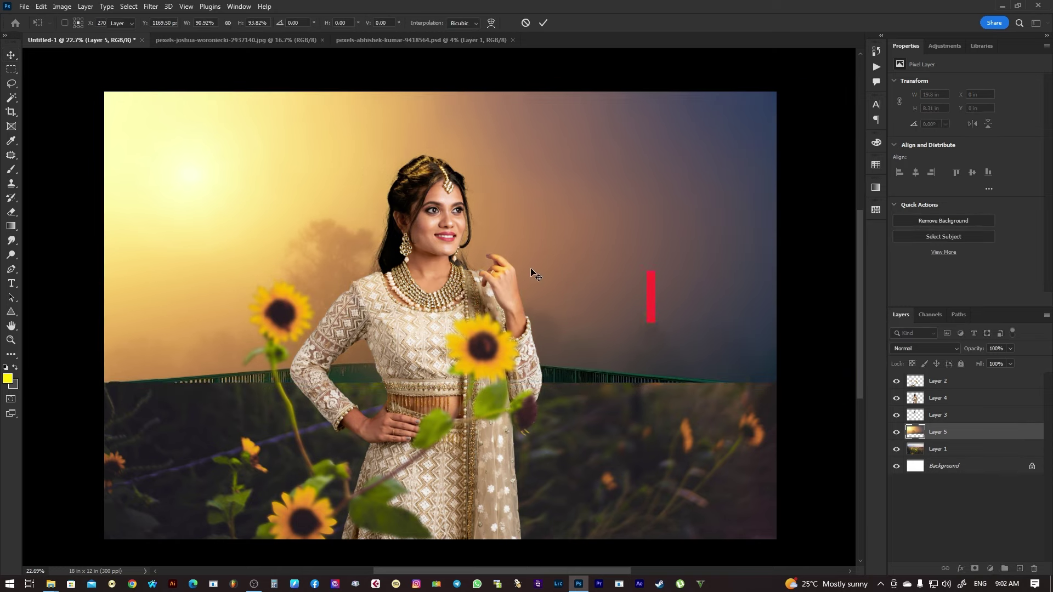
Flip the sky layer horizontally.
key("ctrl+t")
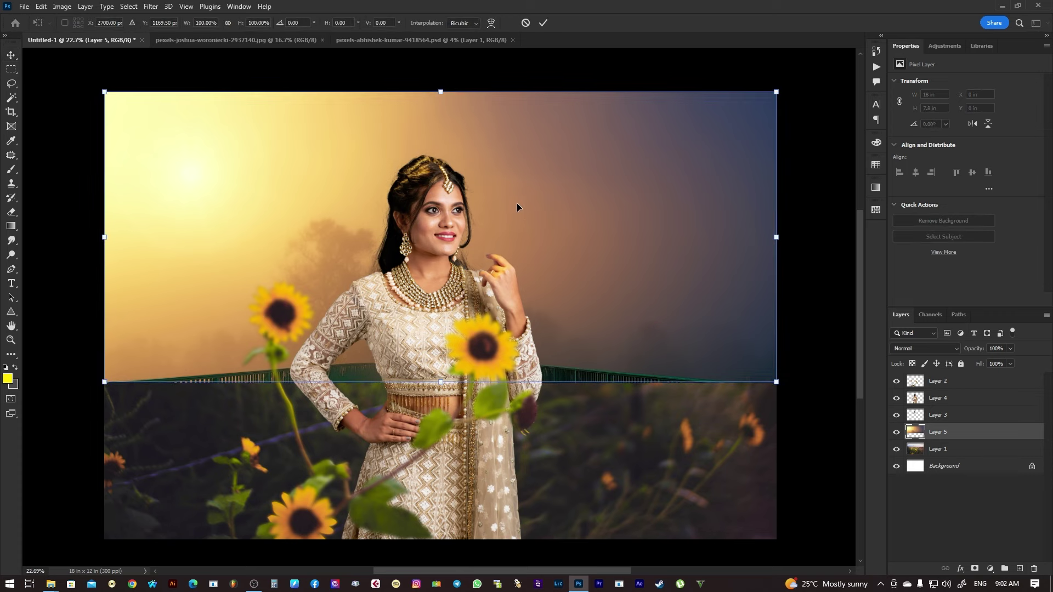
right_click(517, 201)
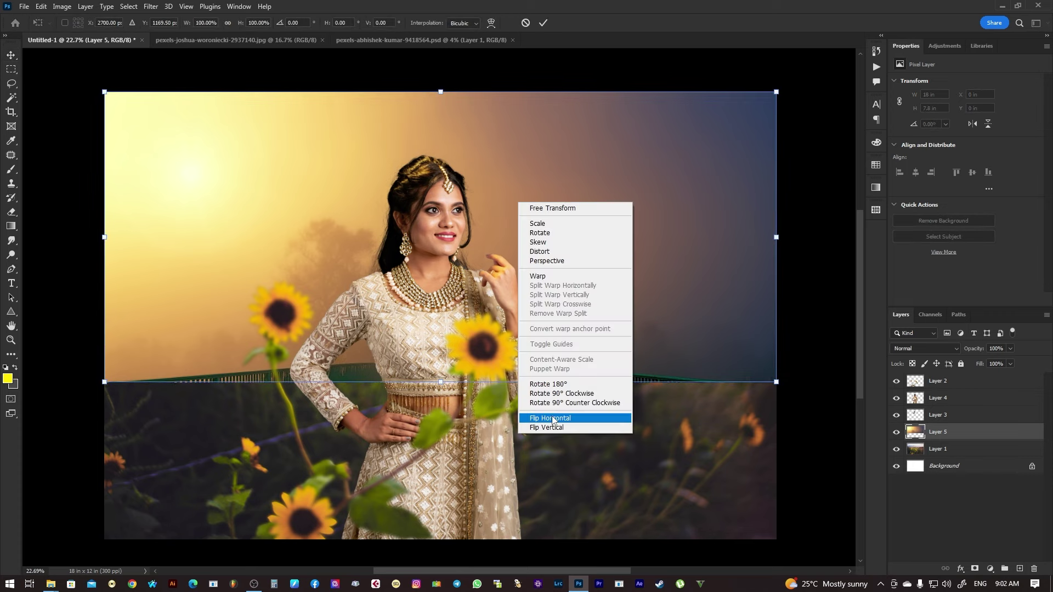
left_click(553, 419)
key("Return")
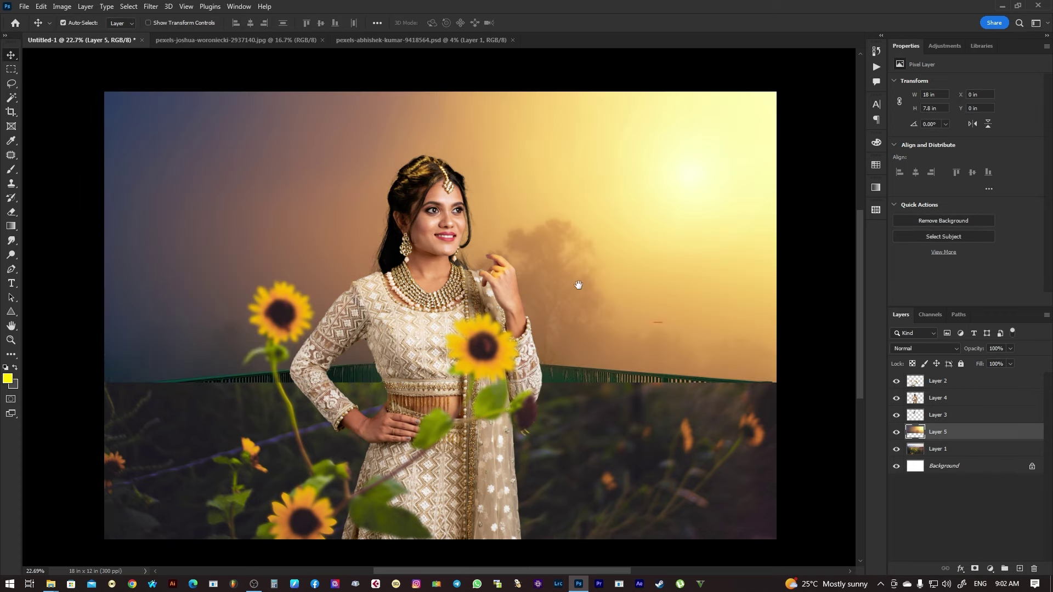
Erase the sky's lower edge at about 70% eraser opacity so the field and hills show through.
left_click(11, 212)
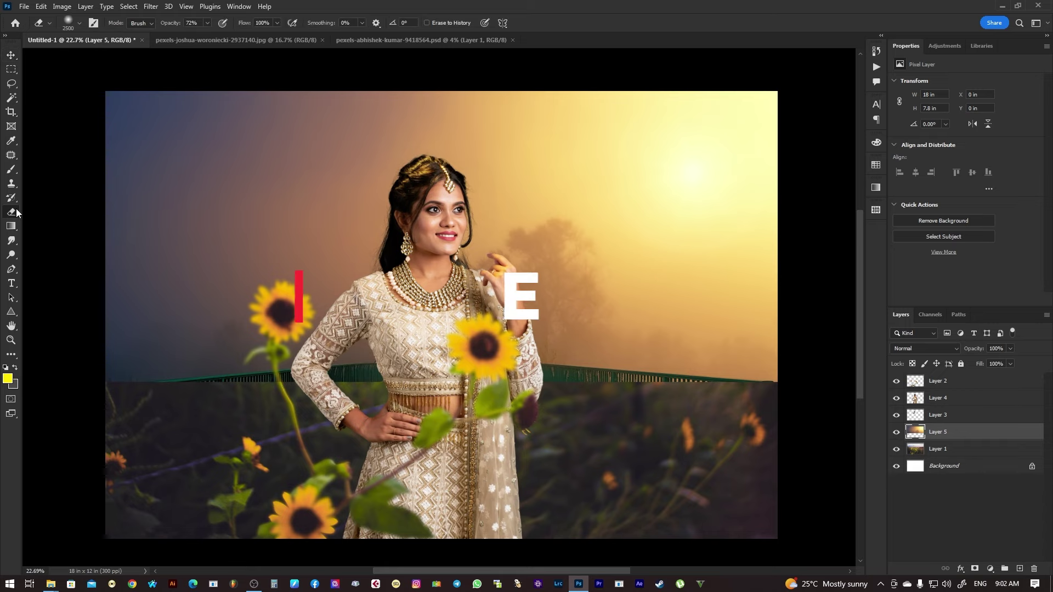
left_click(207, 23)
left_click_drag(205, 34, 202, 34)
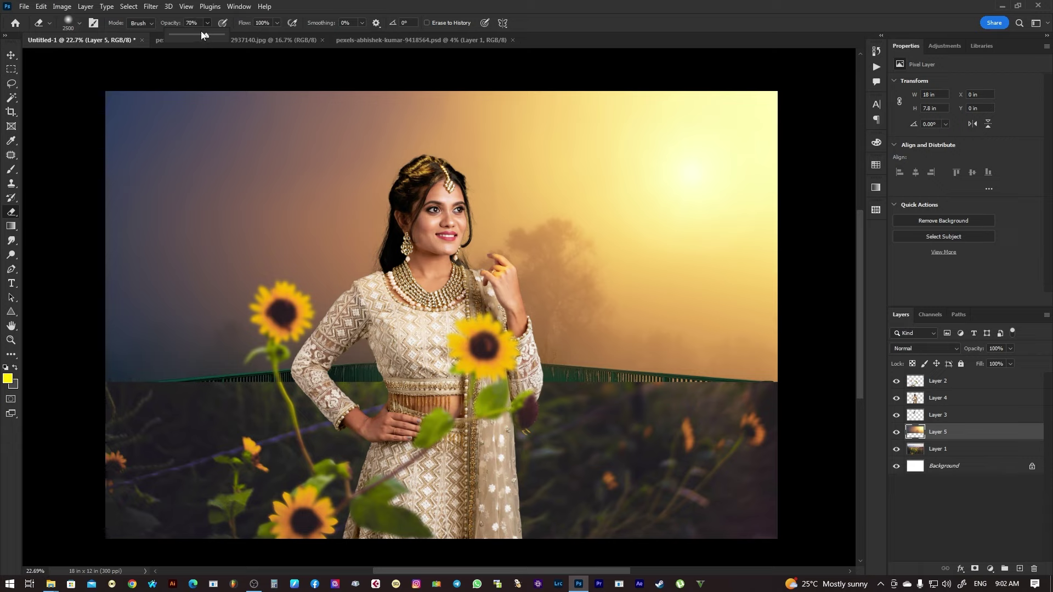
mouse_move(236, 346)
left_mouse_down()
mouse_move(127, 427)
mouse_move(181, 440)
mouse_move(676, 429)
left_mouse_up()
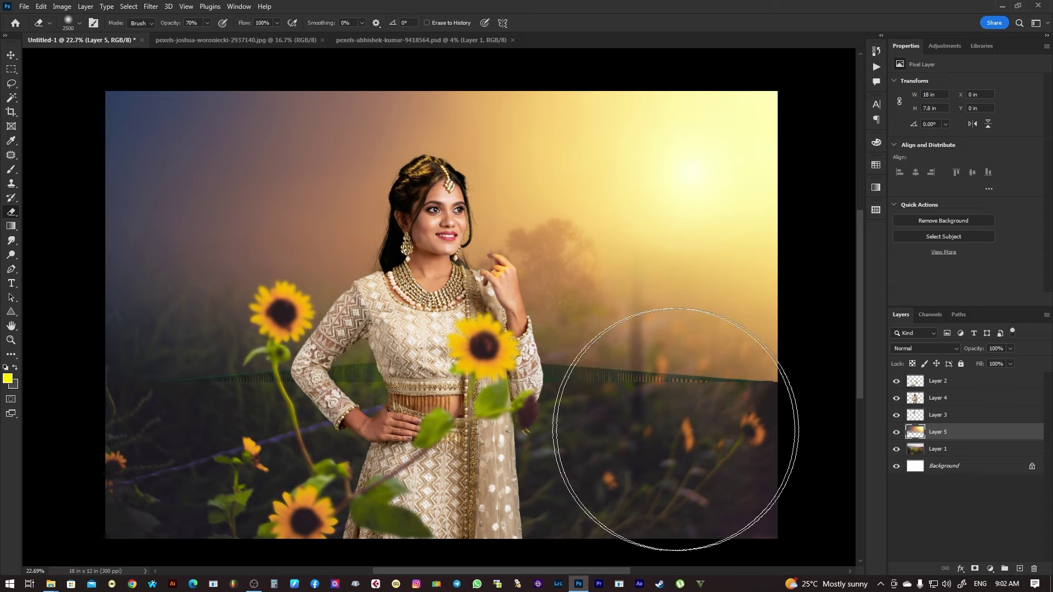
key("ctrl+z")
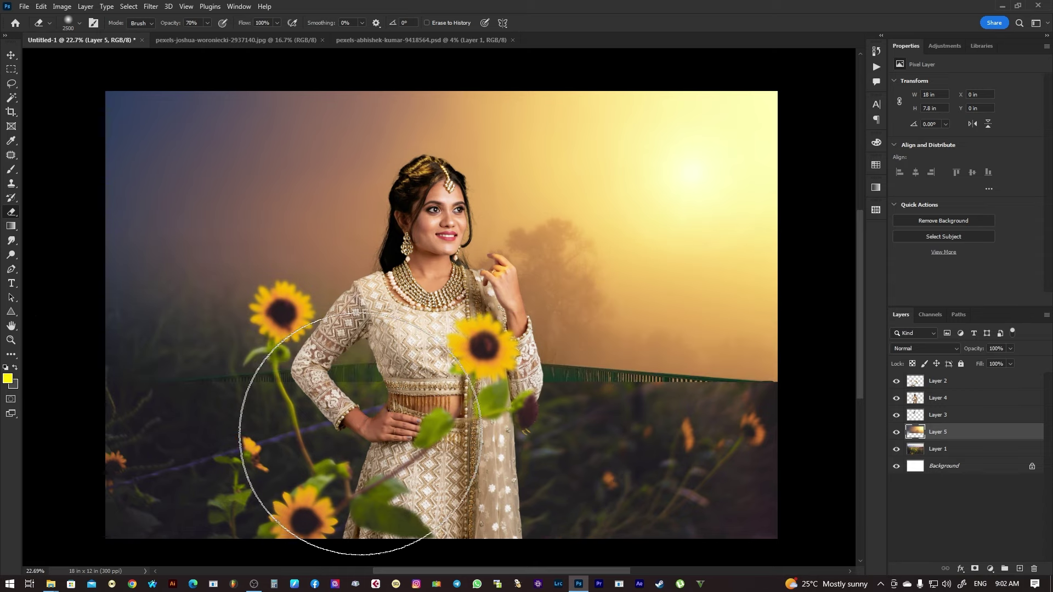
mouse_move(587, 442)
left_mouse_down()
mouse_move(720, 439)
mouse_move(439, 439)
left_mouse_up()
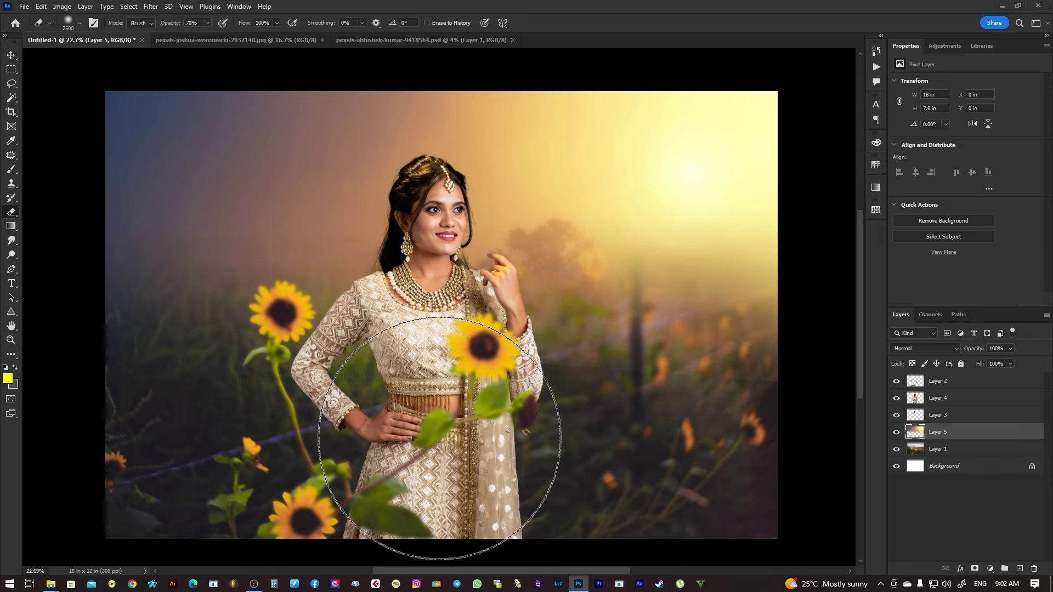
mouse_move(682, 435)
left_mouse_down()
mouse_move(177, 352)
mouse_move(94, 211)
mouse_move(260, 354)
mouse_move(364, 365)
mouse_move(369, 329)
mouse_move(353, 263)
mouse_move(468, 339)
mouse_move(378, 285)
mouse_move(576, 377)
mouse_move(737, 389)
left_mouse_up()
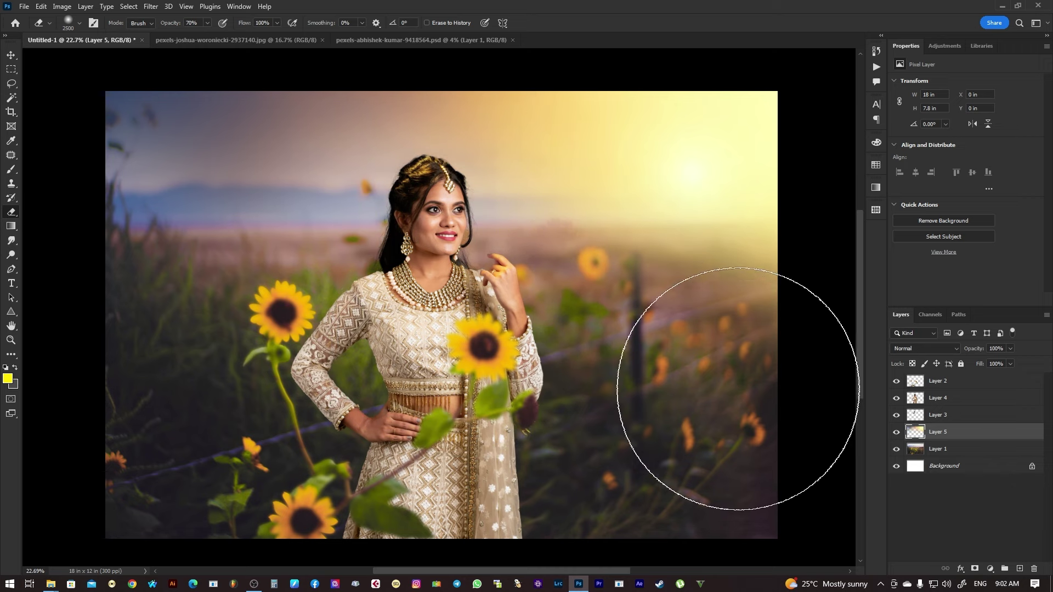
key("v")
scroll(532, 354, "left", 1)
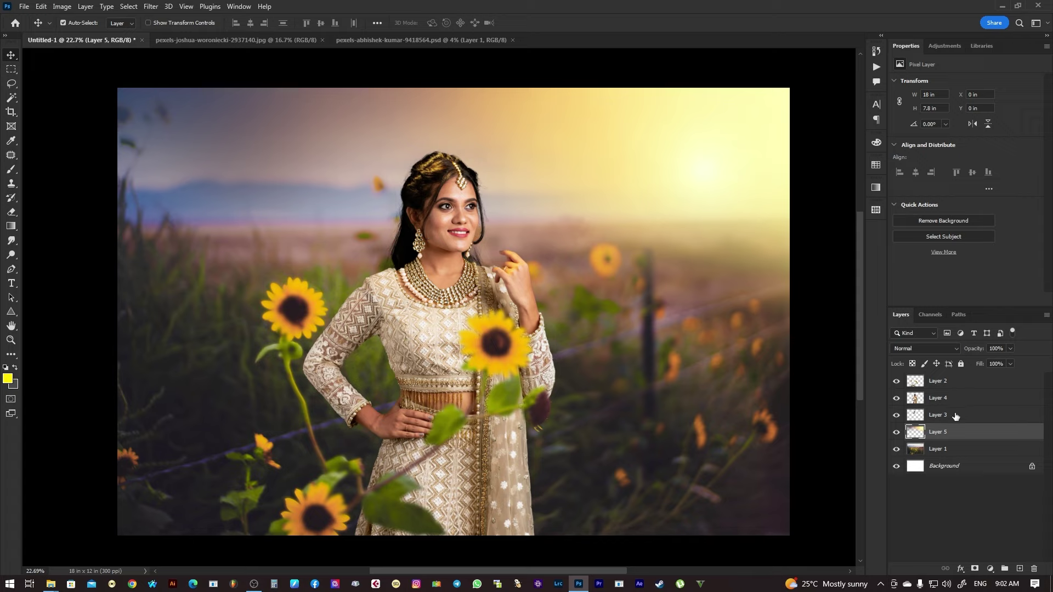
Add a Selective Color layer above Layer 2 with Yellows at Cyan -48, Magenta -20, Yellow +18.
left_click(960, 387)
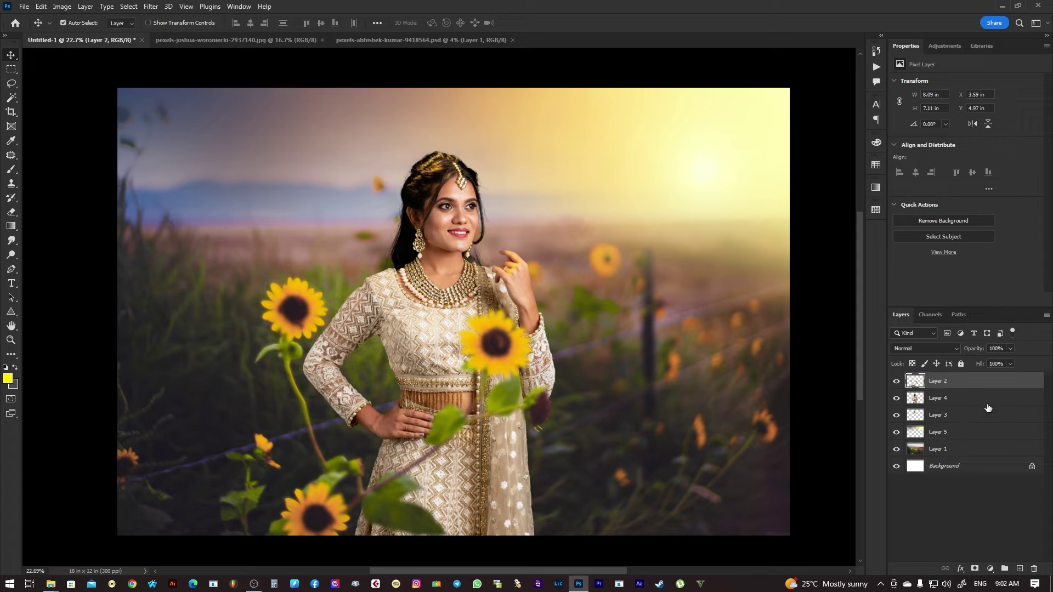
left_click(990, 569)
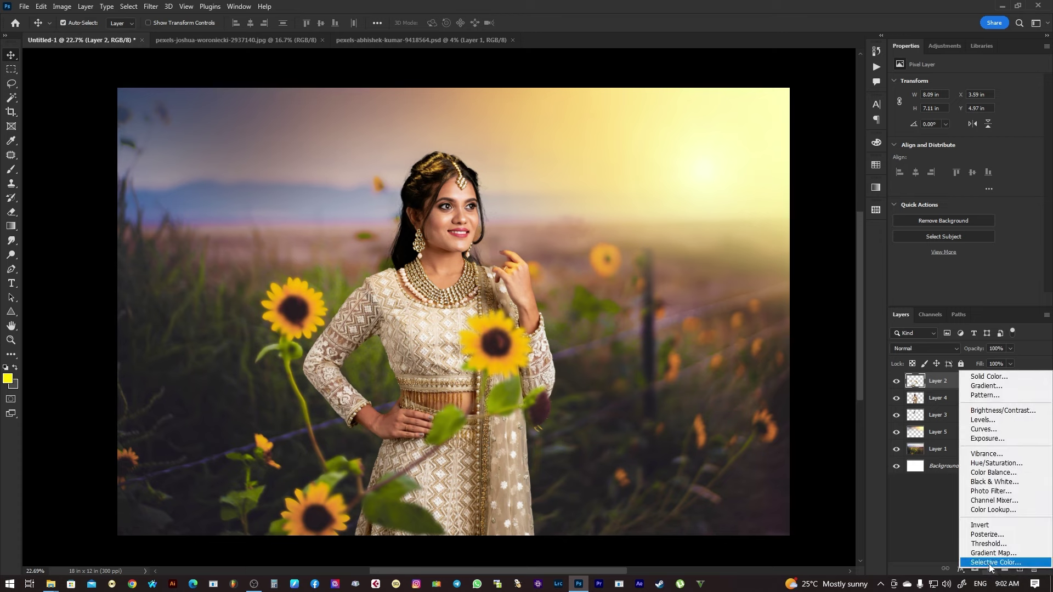
left_click(984, 563)
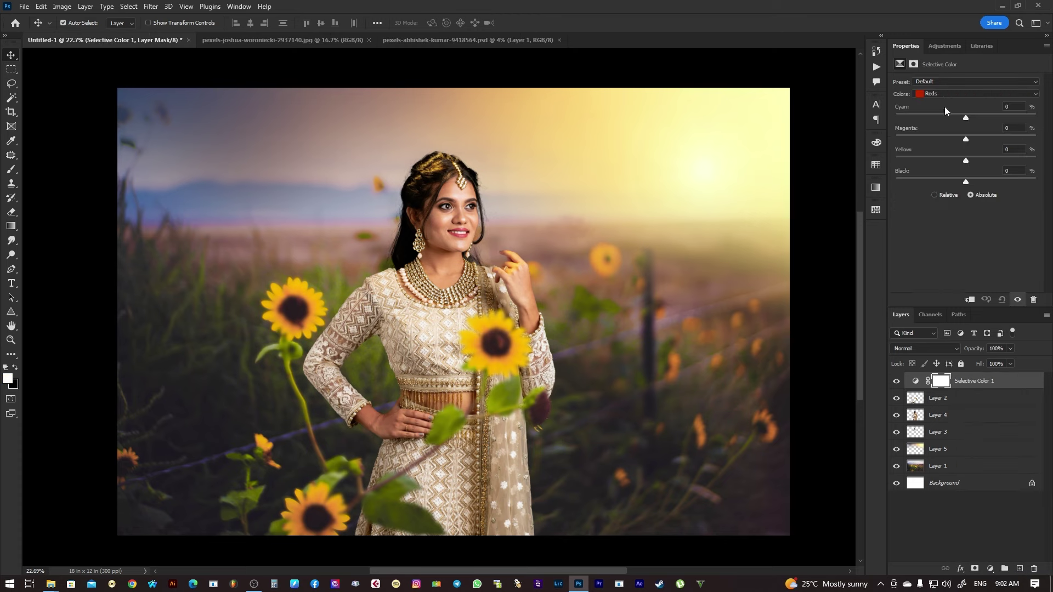
left_click(937, 94)
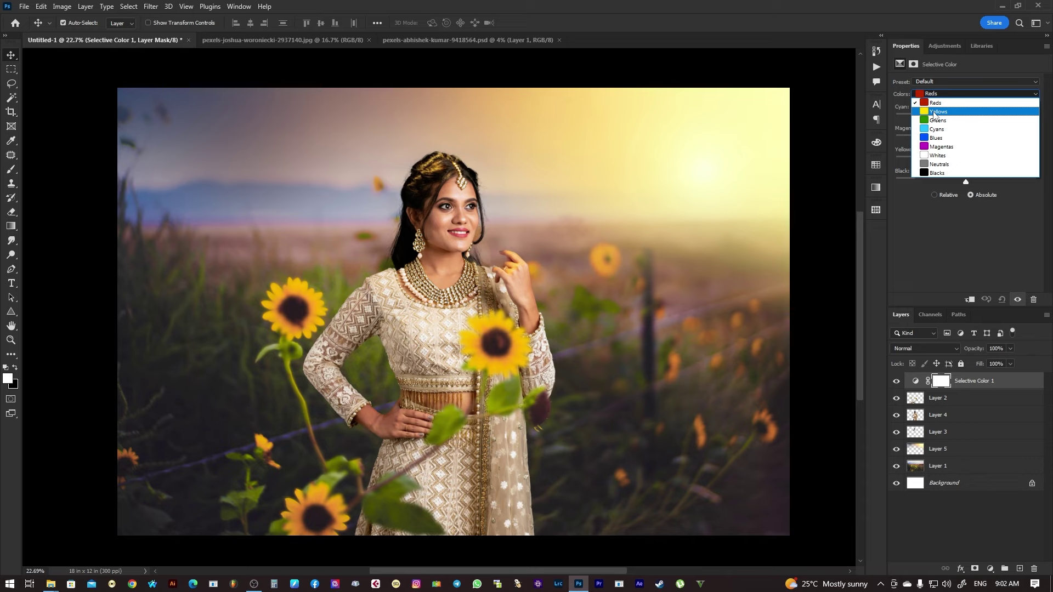
left_click(937, 111)
mouse_move(966, 138)
left_mouse_down()
mouse_move(950, 139)
mouse_move(998, 160)
mouse_move(932, 118)
left_mouse_up()
left_click_drag(1004, 160, 979, 160)
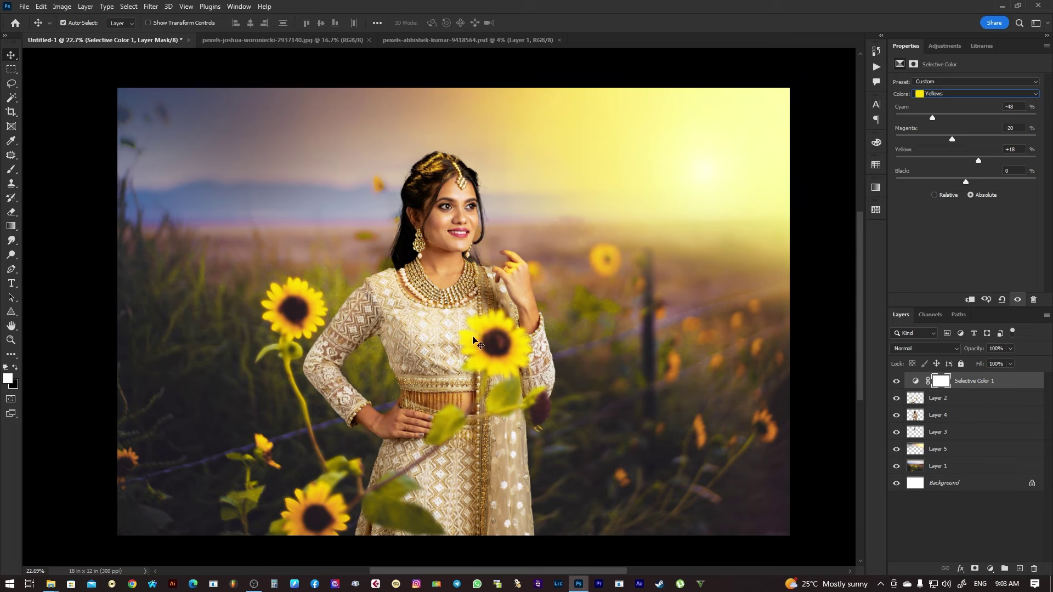
Set the Selective Color Blues to Cyan +49, Magenta -15, Yellow -73.
left_click(952, 94)
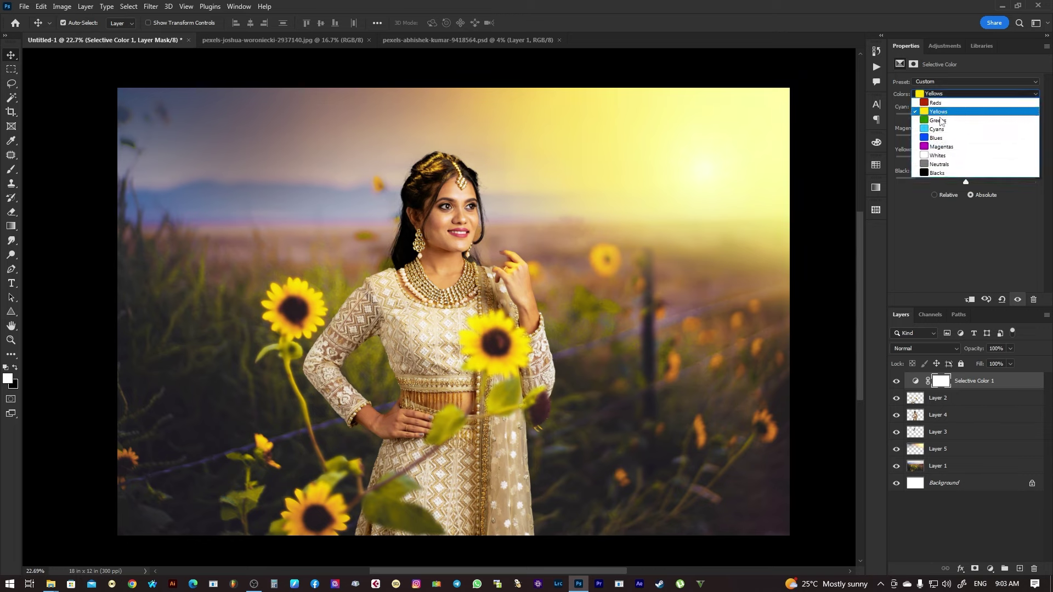
left_click(937, 138)
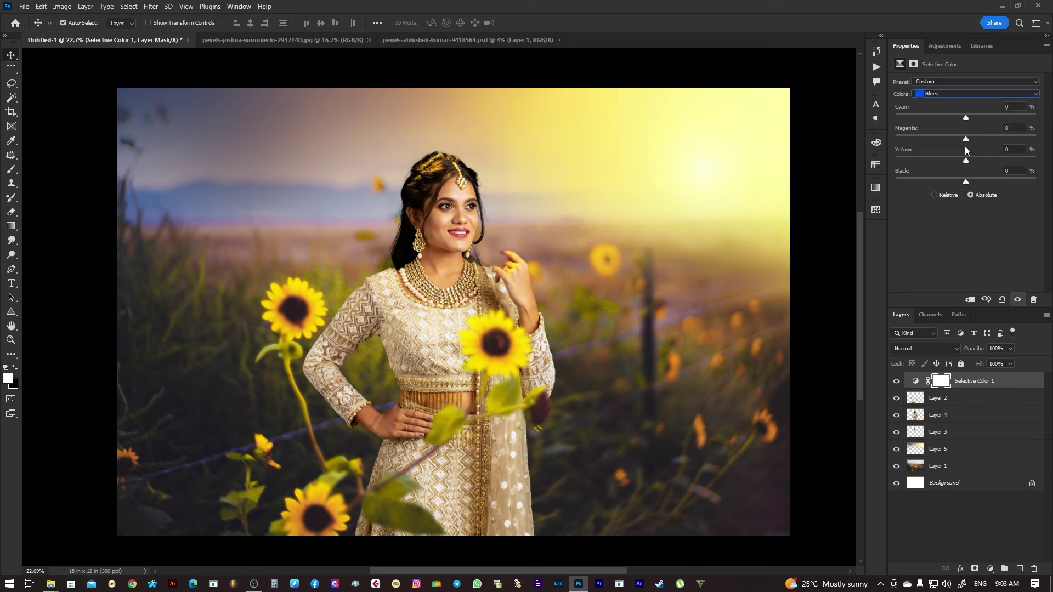
left_click_drag(966, 139, 955, 139)
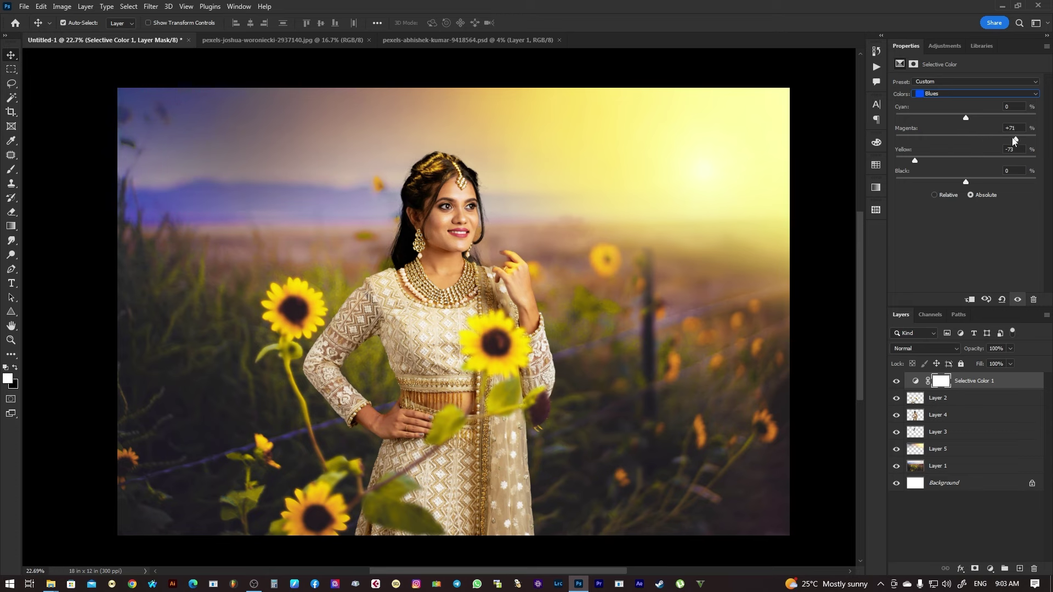
scroll(557, 274, "down", 2)
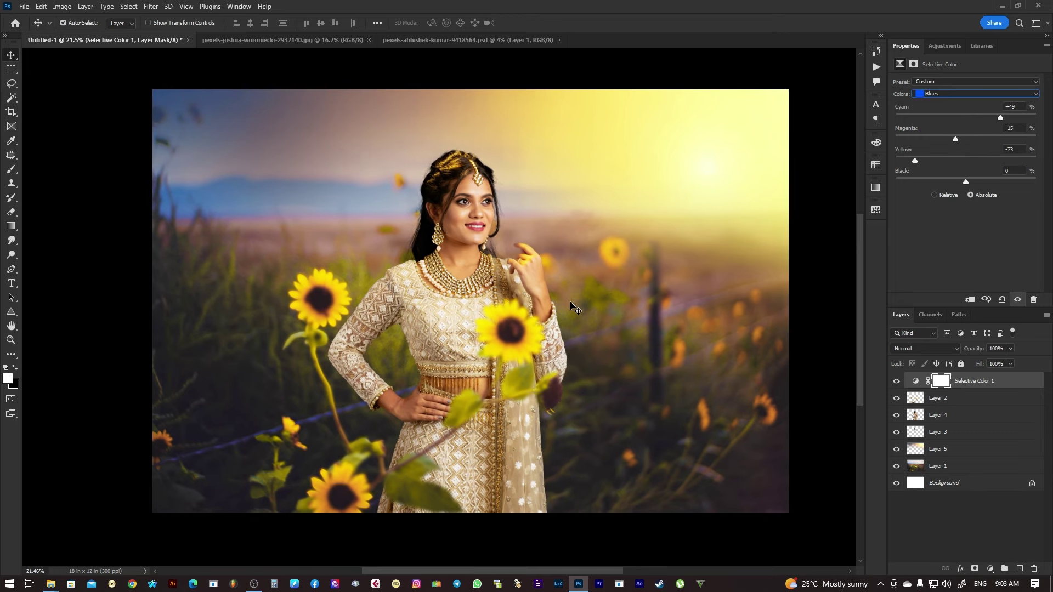
left_click(916, 381)
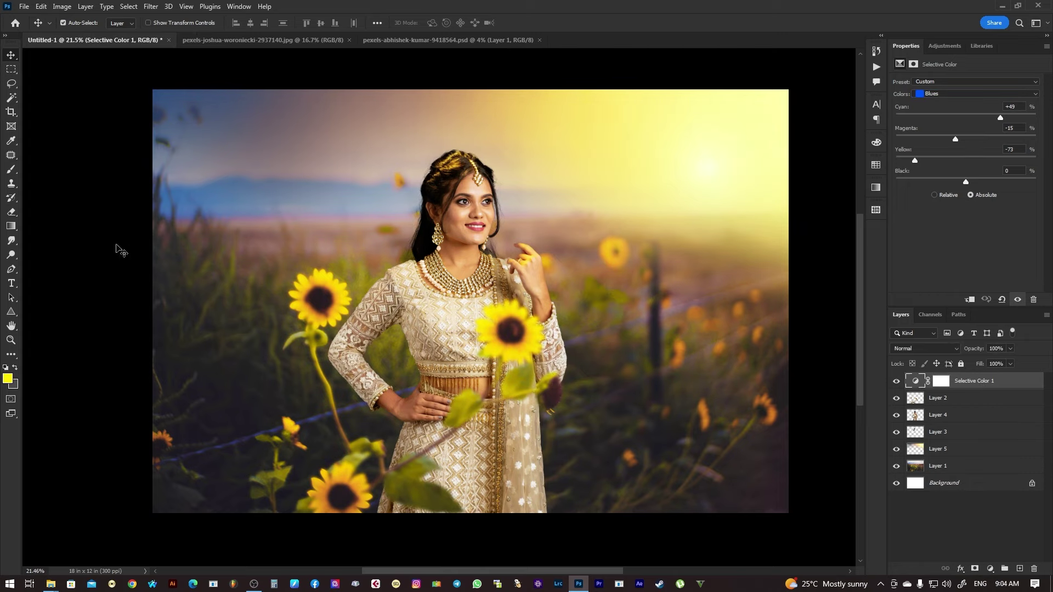
left_click(11, 284)
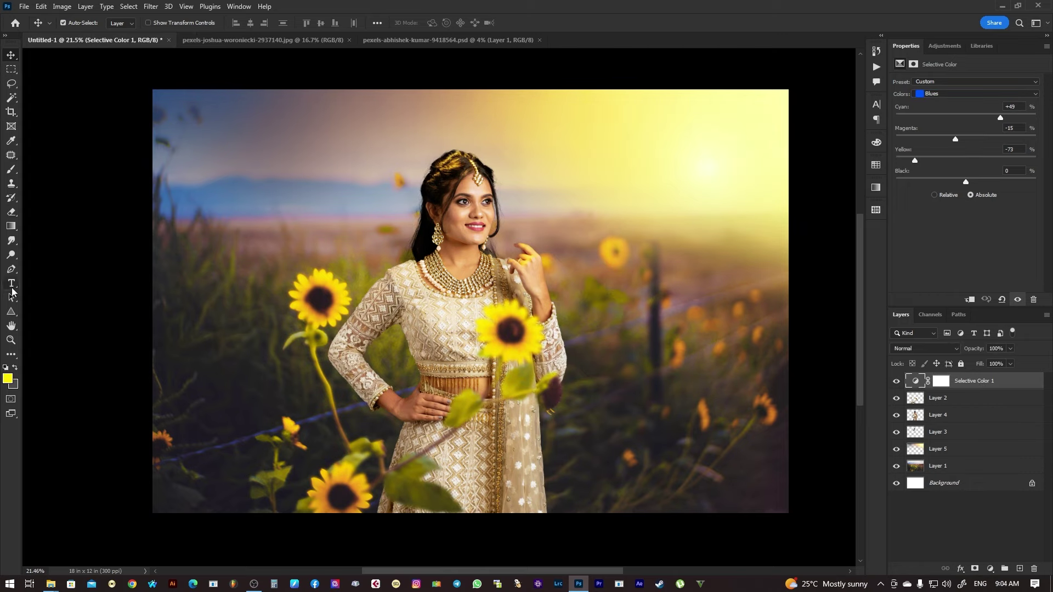
Add a white text layer left of the subject containing the model's name.
left_click(226, 279)
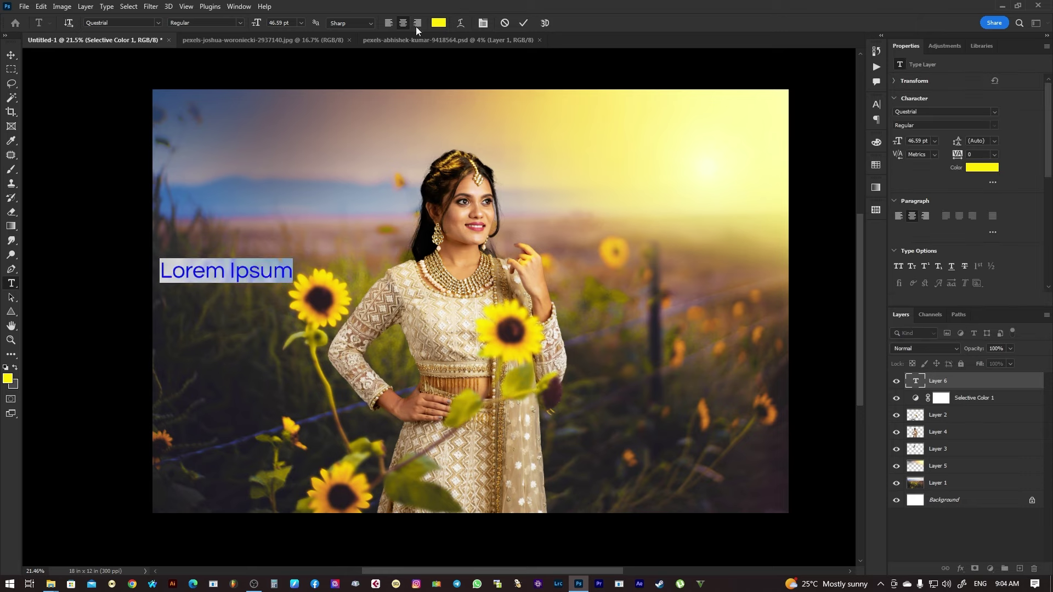
left_click(438, 23)
left_click(706, 384)
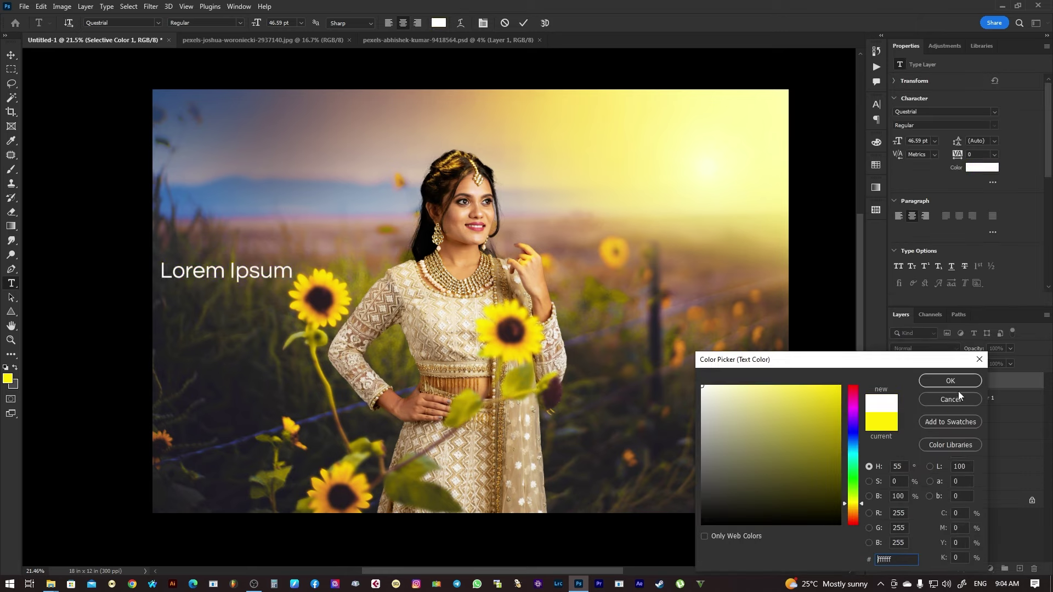
left_click(943, 378)
triple_click(253, 265)
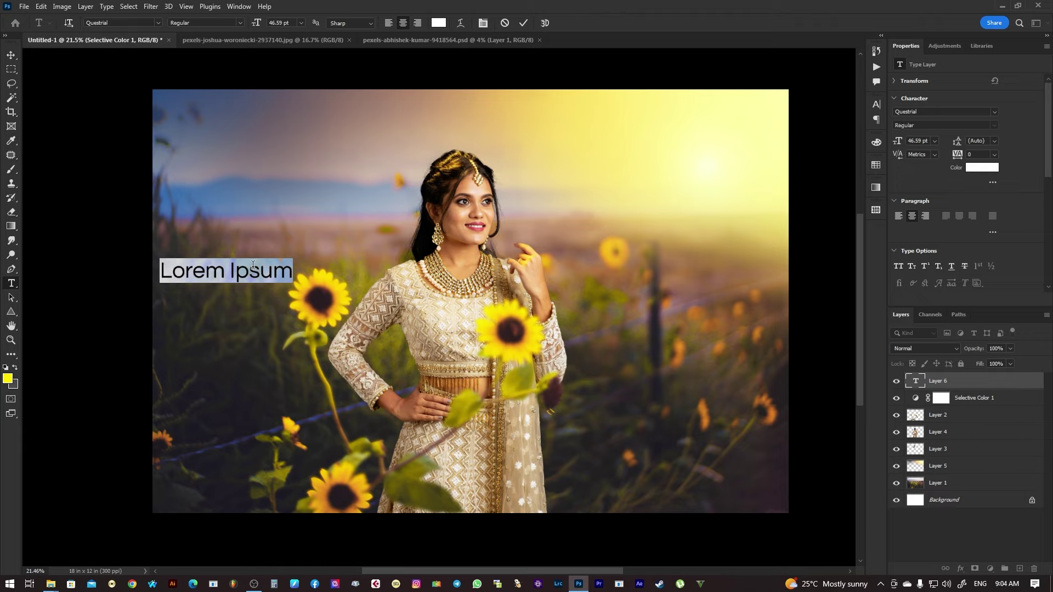
type("Ramya")
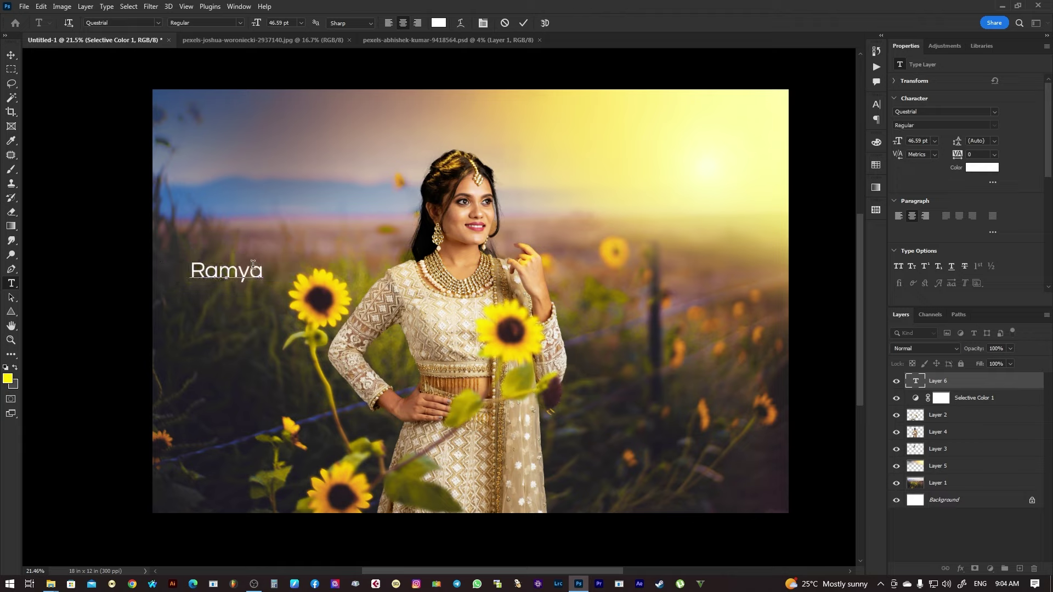
double_click(253, 265)
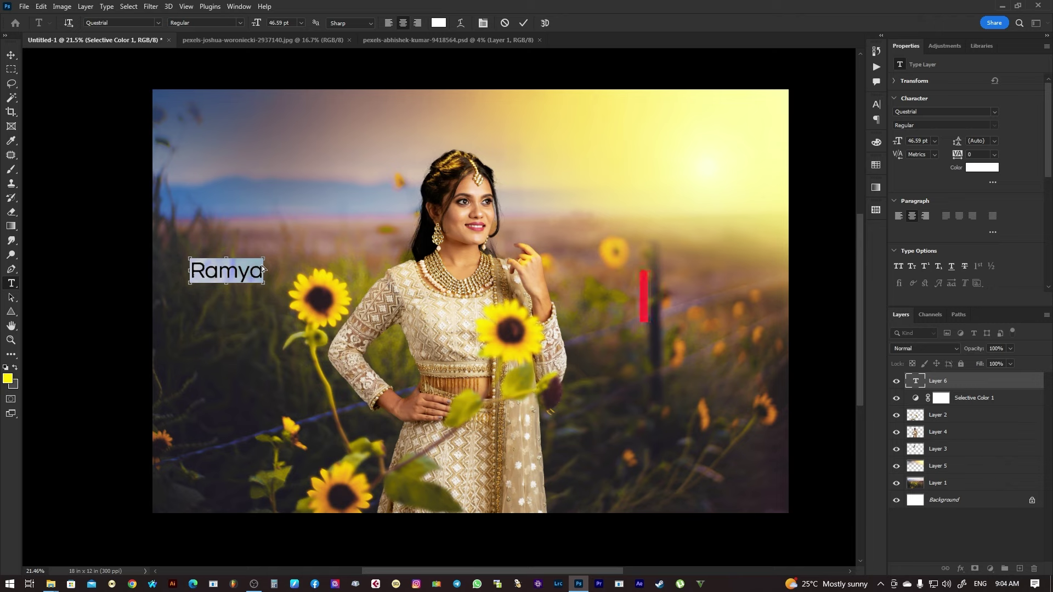
Format the name in All Caps at 250 pt and commit the text.
key("ctrl+t")
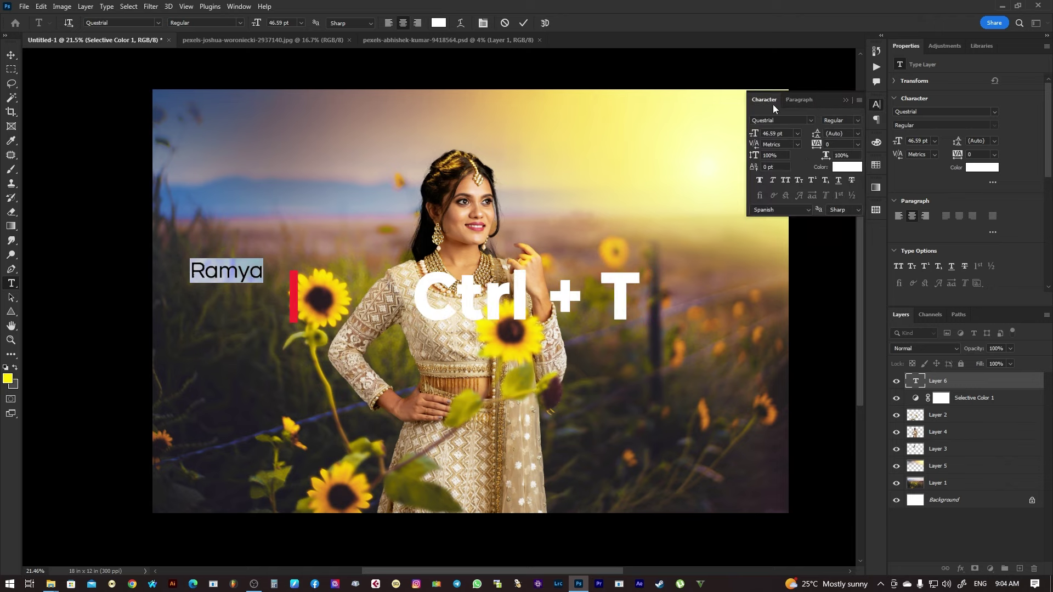
left_click(785, 180)
left_click_drag(792, 133, 811, 135)
type("72")
left_click(797, 133)
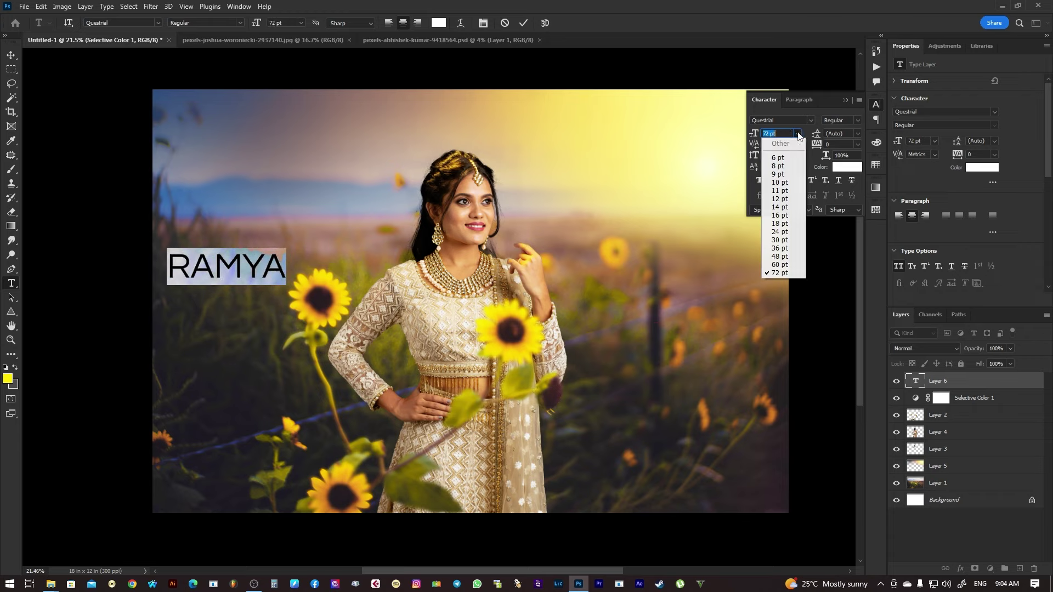
left_click(774, 272)
type("250")
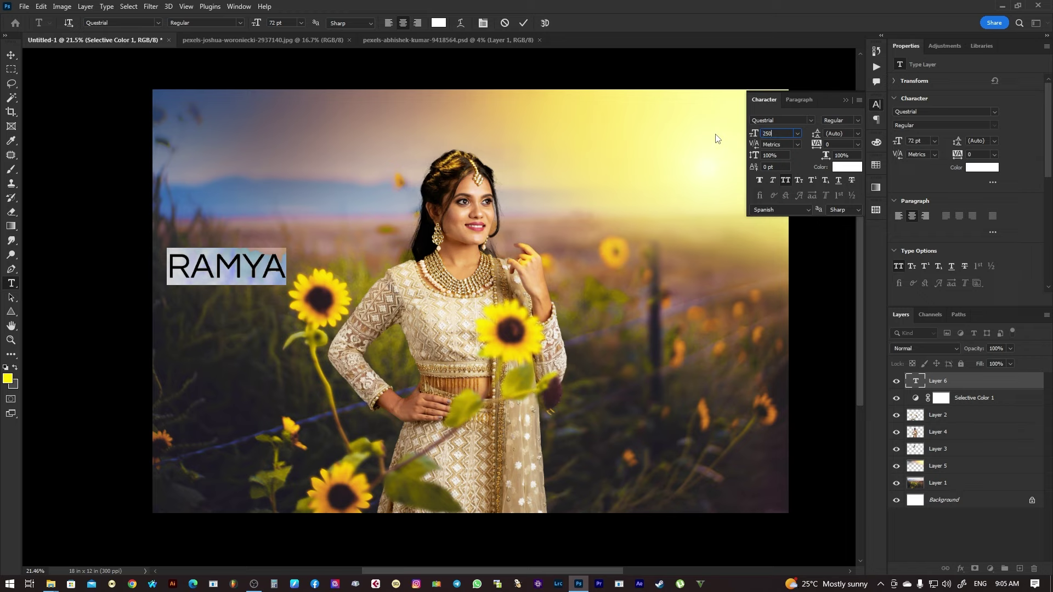
key("Return")
key("ctrl+Return")
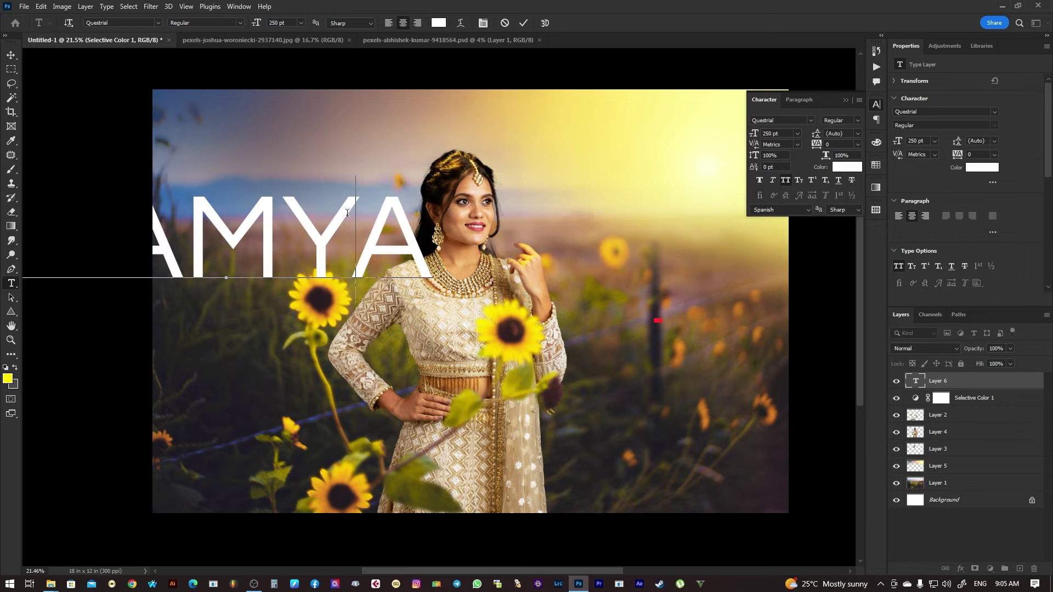
key("ctrl+t")
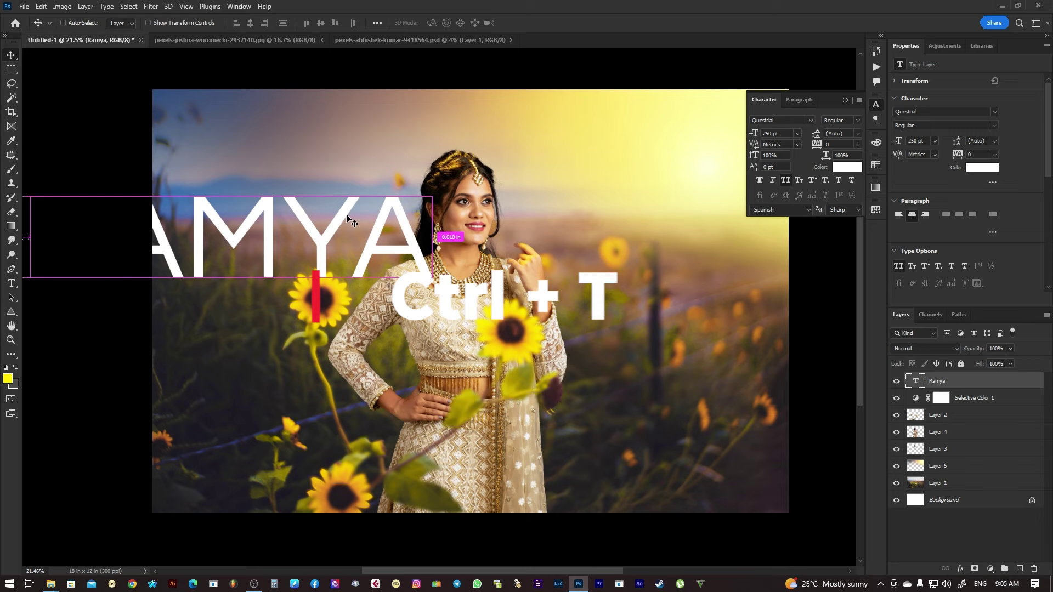
Rotate the white name text 90° counter-clockwise and scale it to about 218 pt along the left edge.
right_click(347, 218)
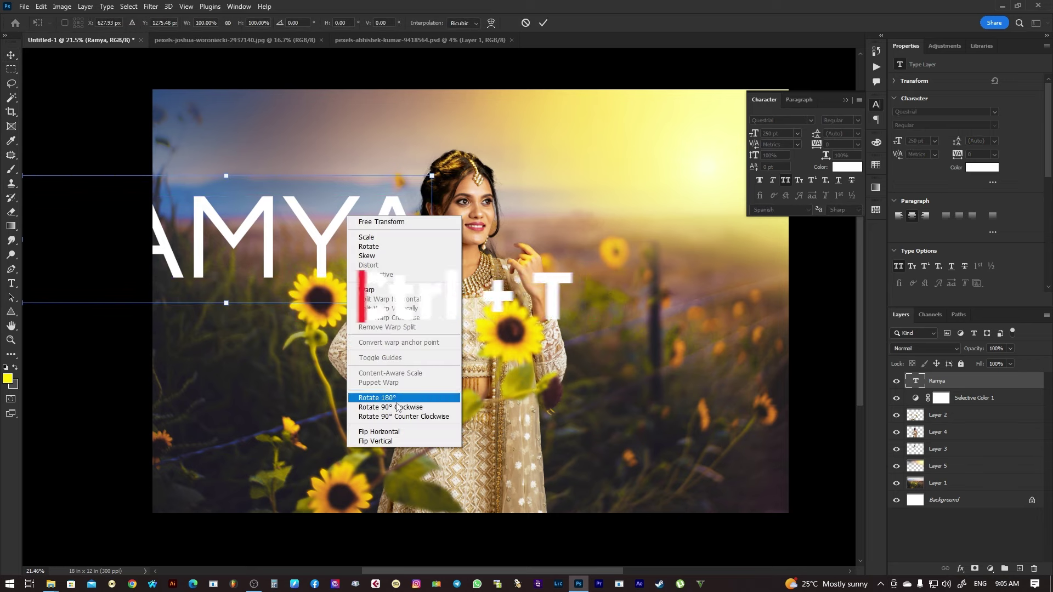
left_click(384, 416)
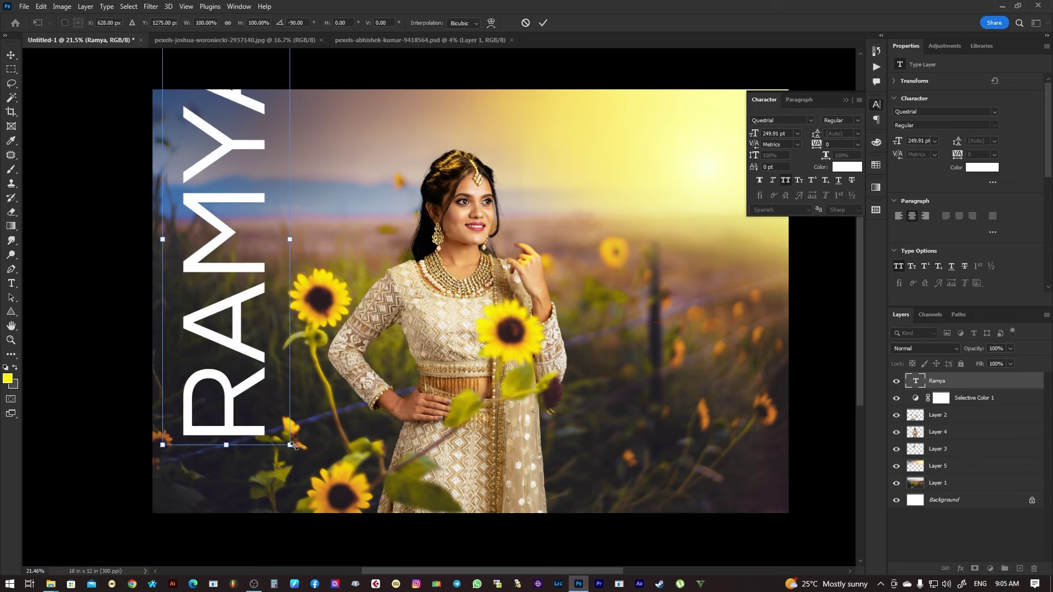
left_click_drag(295, 439, 272, 400)
left_click_drag(258, 247, 255, 321)
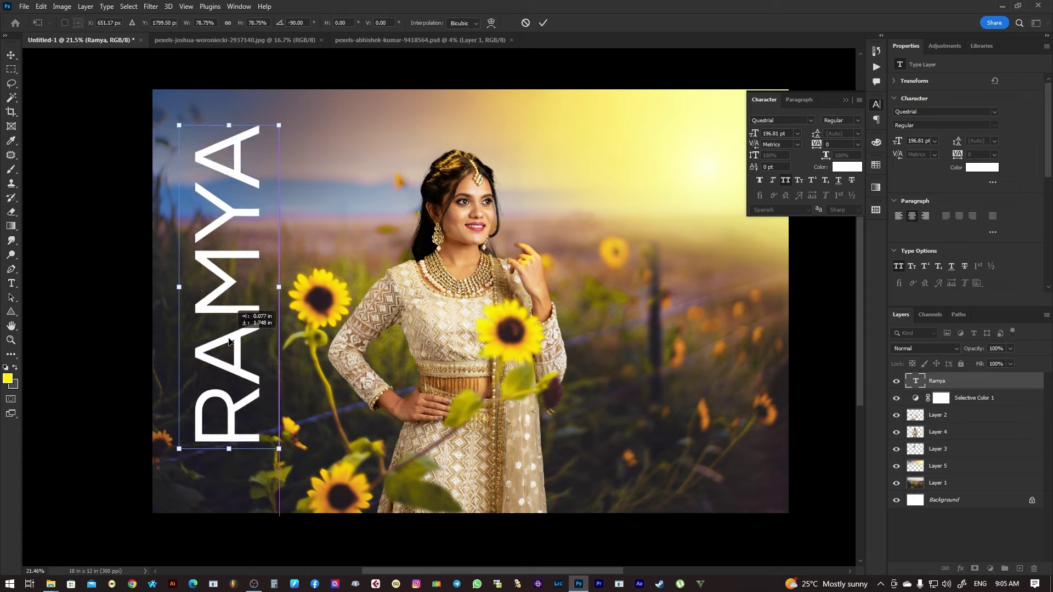
left_click_drag(274, 150, 282, 125)
left_click_drag(207, 258, 244, 281)
key("Return")
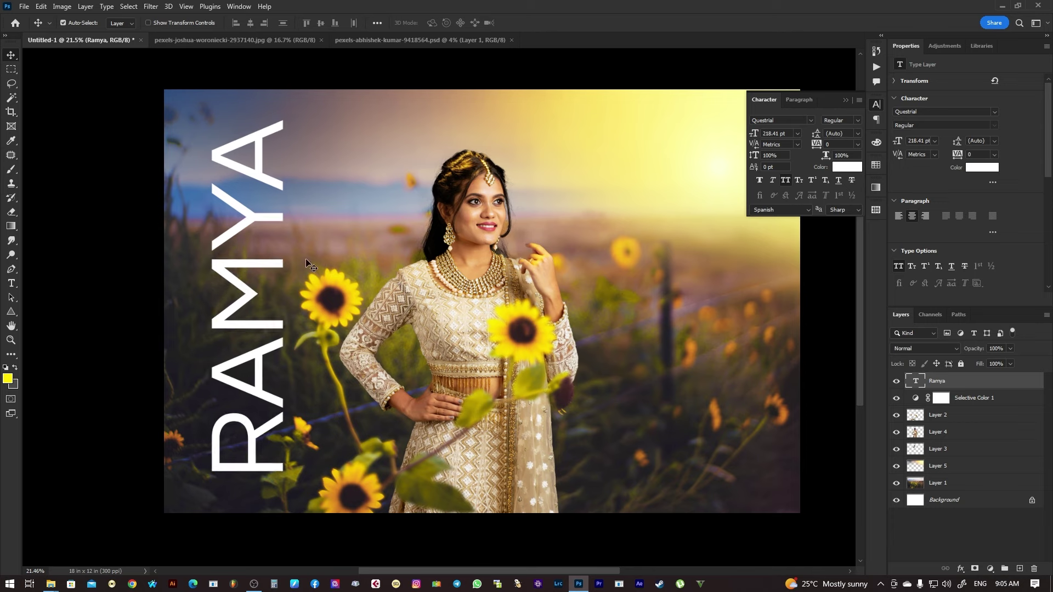
double_click(264, 263)
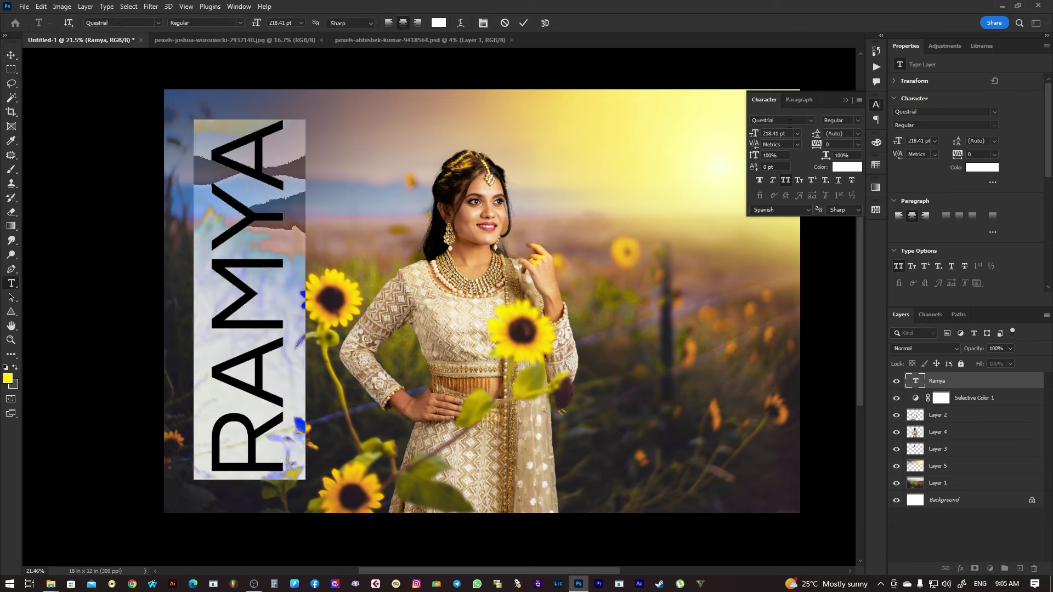
Switch the vertical name text's typeface to Refita and give its layer the Overlay blend mode.
key("Down")
key("Down")
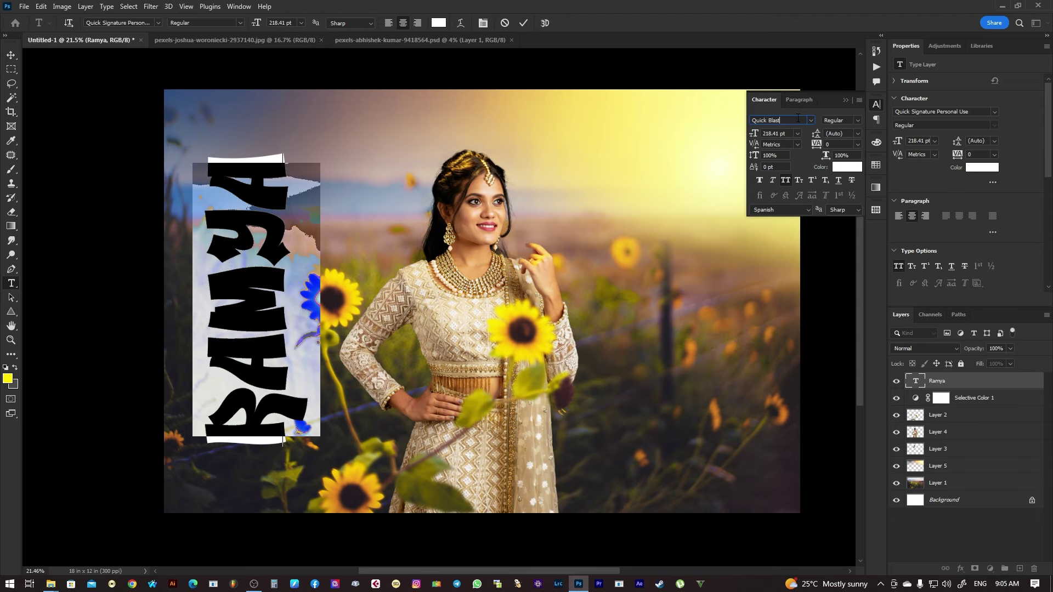
key("Down")
key("Down")
key("Down")
key("Down")
key("Down")
key("Down")
key("Down")
key("Down")
key("ctrl+Return")
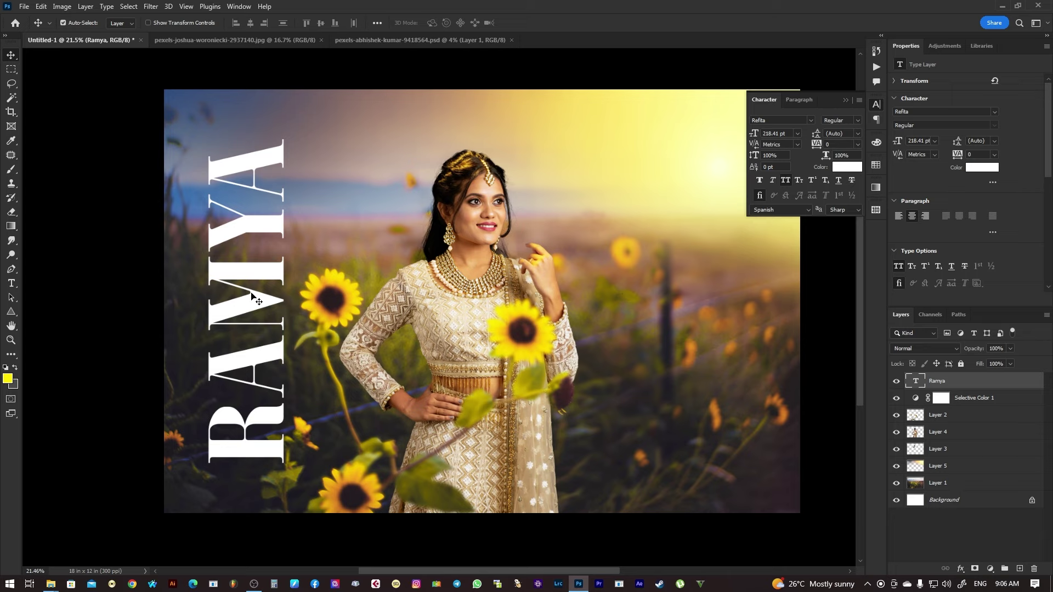
left_click(912, 351)
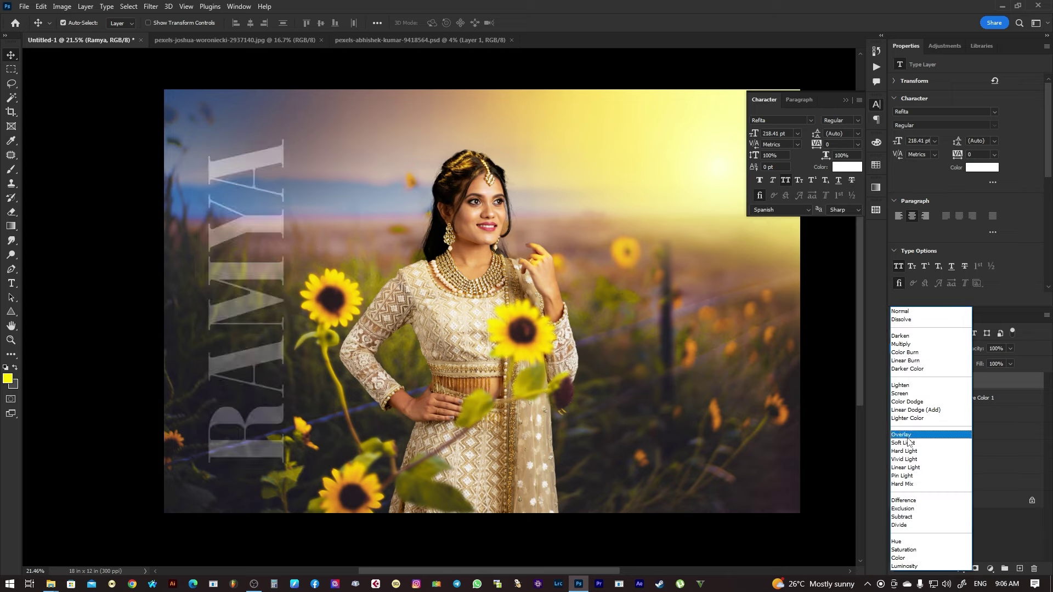
left_click(907, 435)
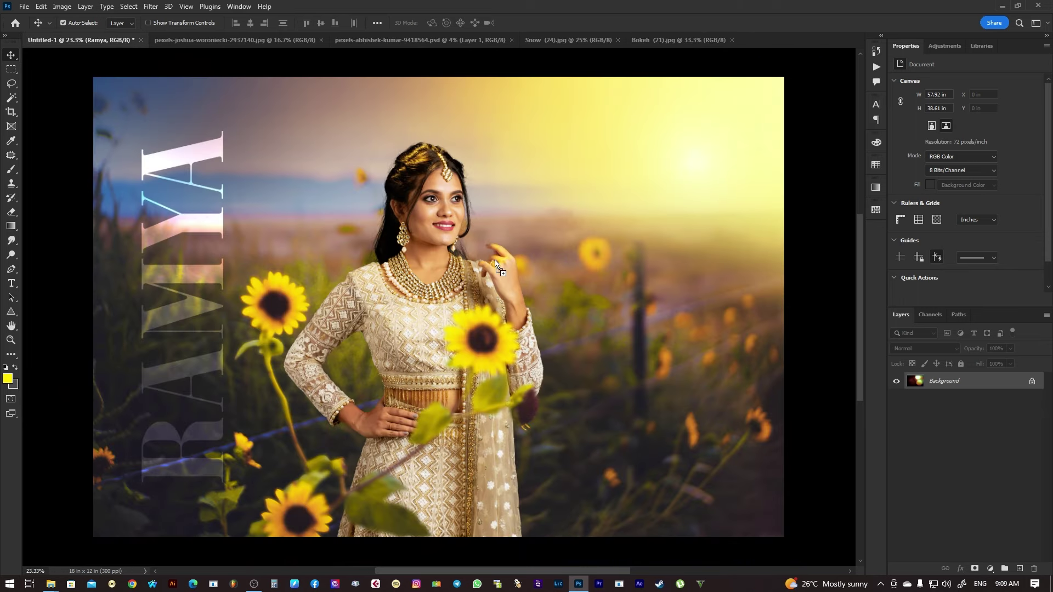
Place the Bokeh (21).jpg image into Untitled-1 and enlarge it to about 16.08 × 10.72 in, shifted up-right.
left_click_drag(60, 40, 536, 278)
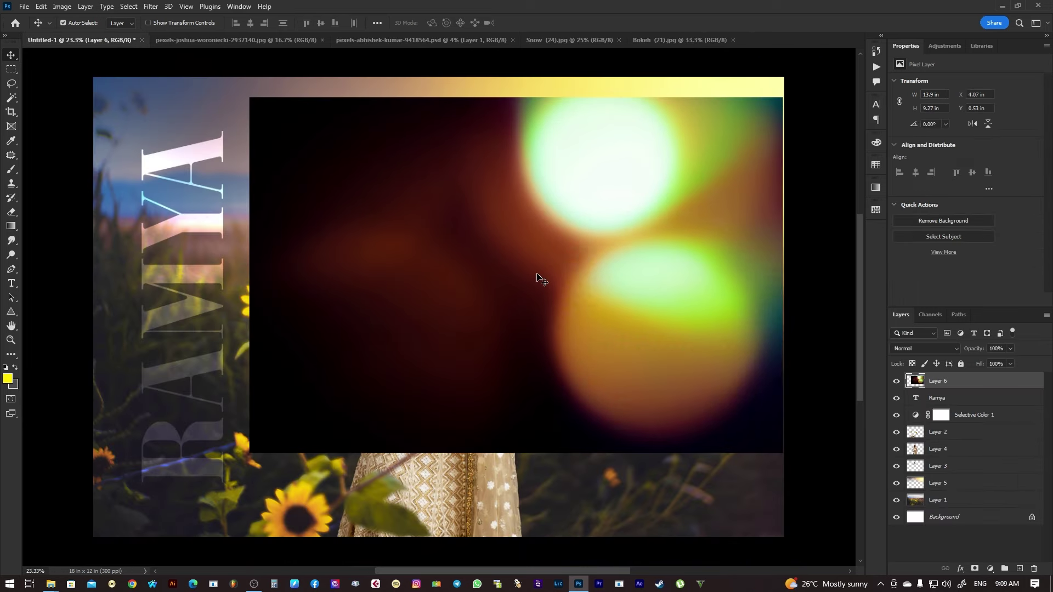
key("ctrl+t")
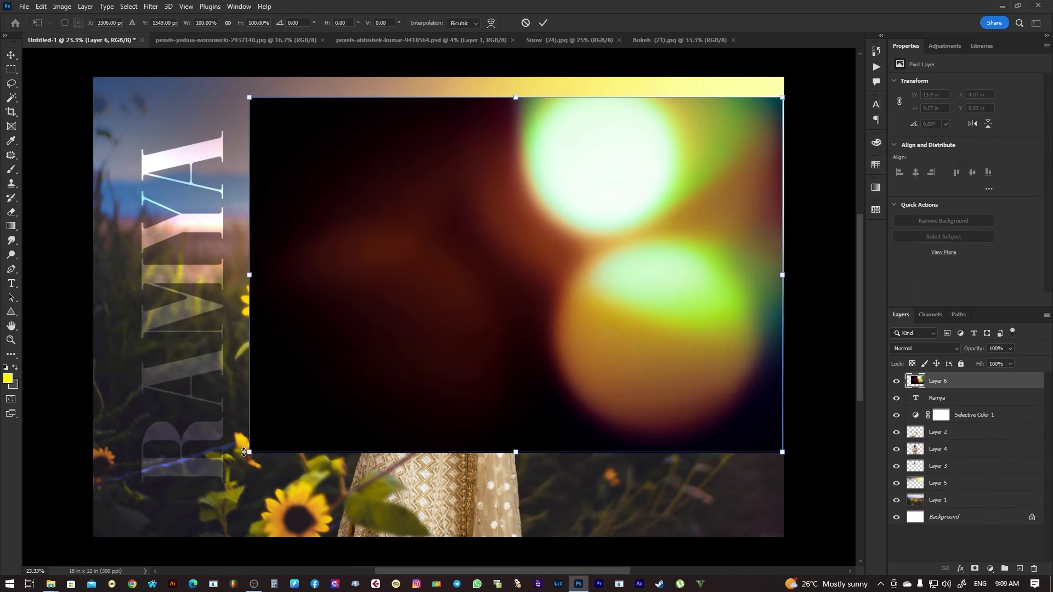
left_click_drag(244, 452, 207, 482)
mouse_move(730, 239)
left_mouse_down()
mouse_move(802, 229)
mouse_move(798, 209)
left_mouse_up()
key("Return")
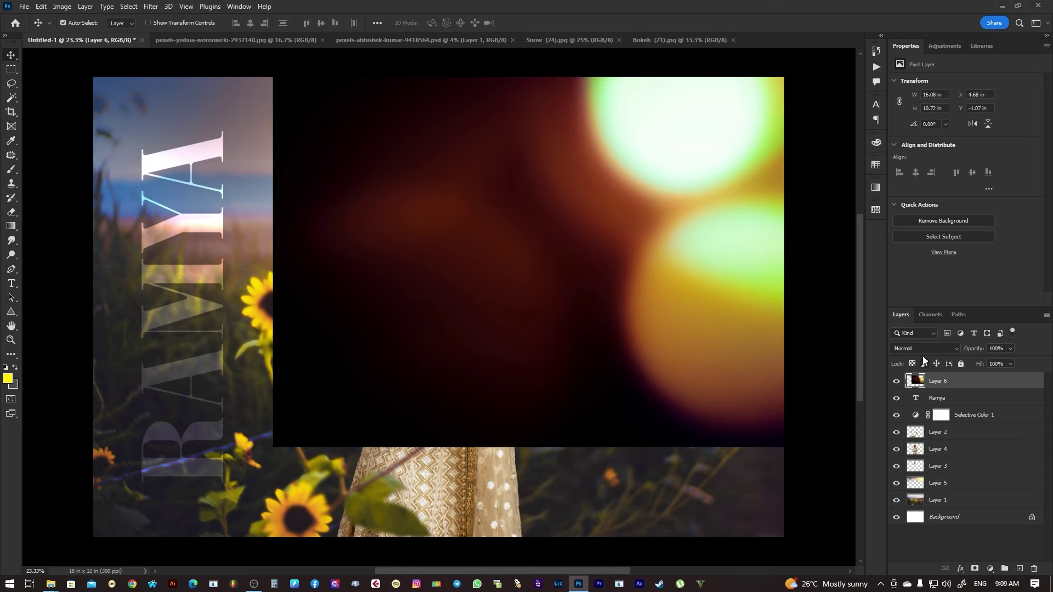
Blend the bokeh Layer 6 with Screen and nudge its glow into place over the sky.
left_click(921, 347)
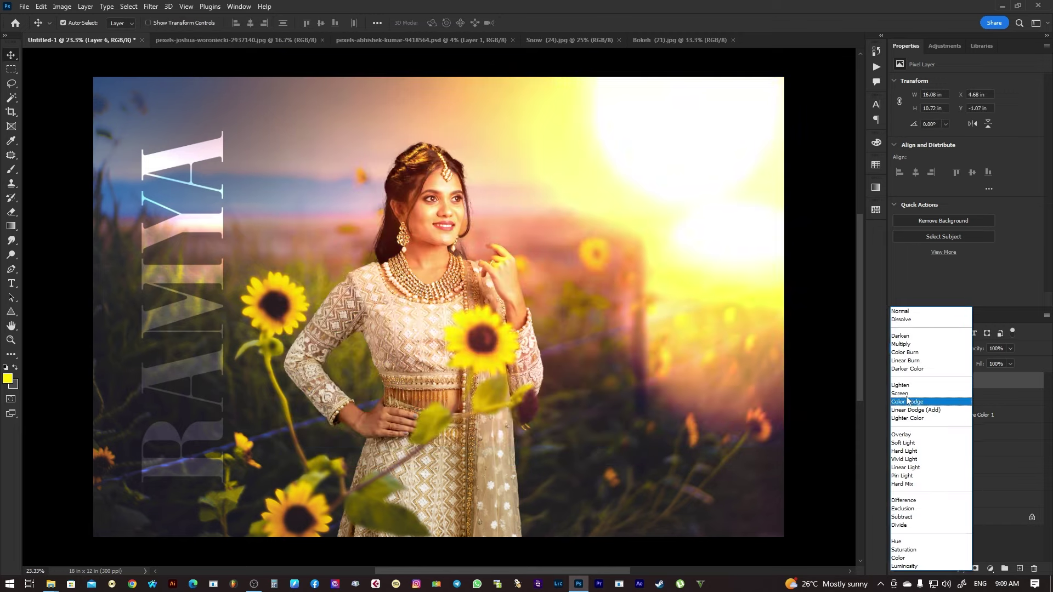
left_click(900, 394)
key("Tab")
mouse_move(753, 284)
left_mouse_down()
mouse_move(777, 301)
mouse_move(701, 307)
mouse_move(716, 314)
left_mouse_up()
key("f")
key("Tab")
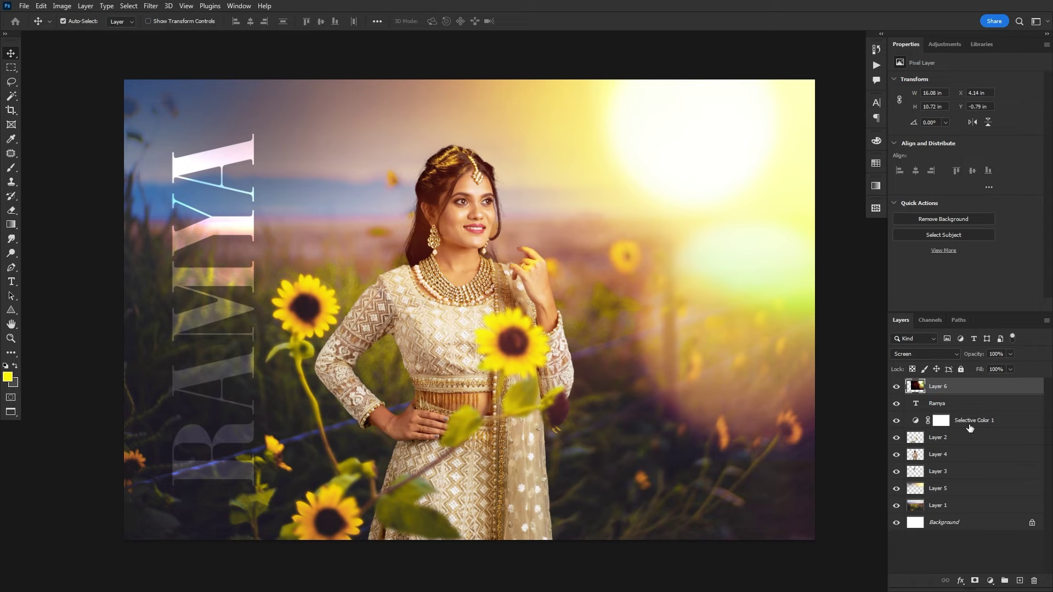
Move bokeh Layer 6 below the Selective Color 1 adjustment, just above Layer 2, using Ctrl+[.
key("ctrl+[")
key("ctrl+[")
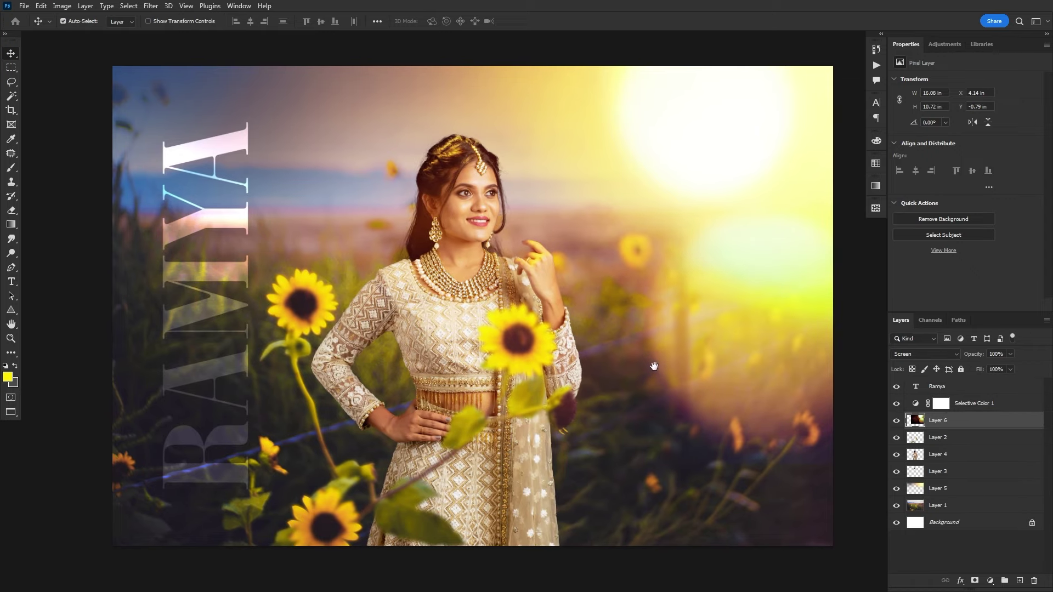
left_click_drag(654, 366, 653, 374)
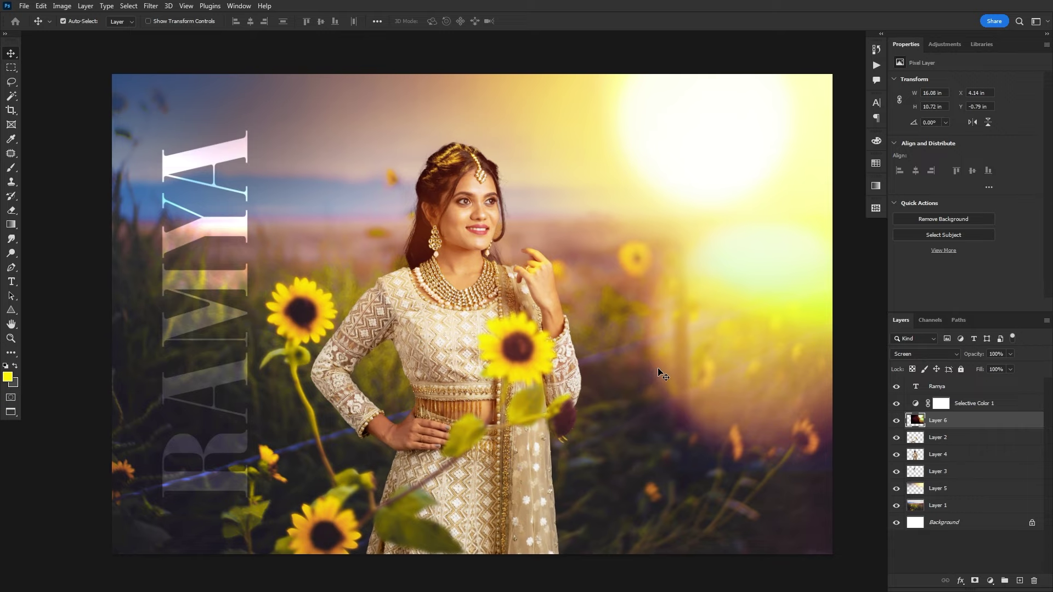